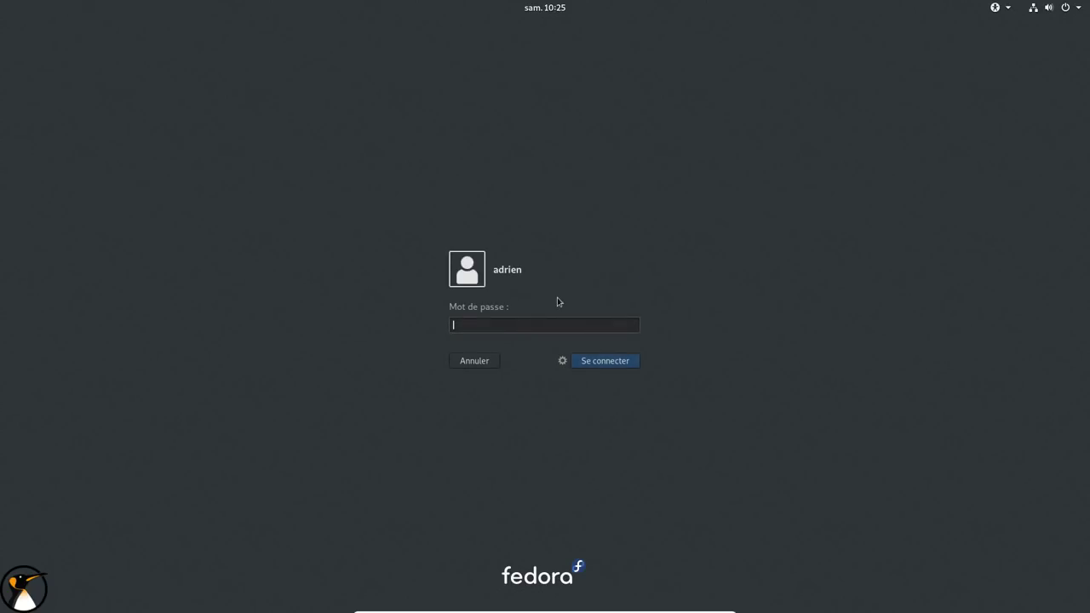
Log in to the GNOME session by entering the account password at the login screen
left_click(562, 361)
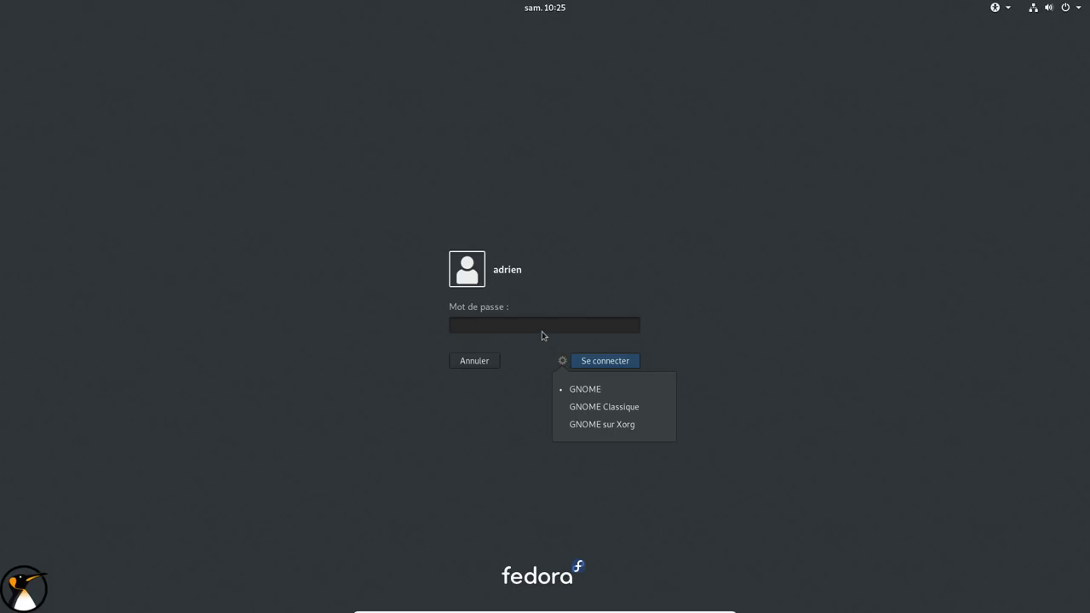
left_click(545, 327)
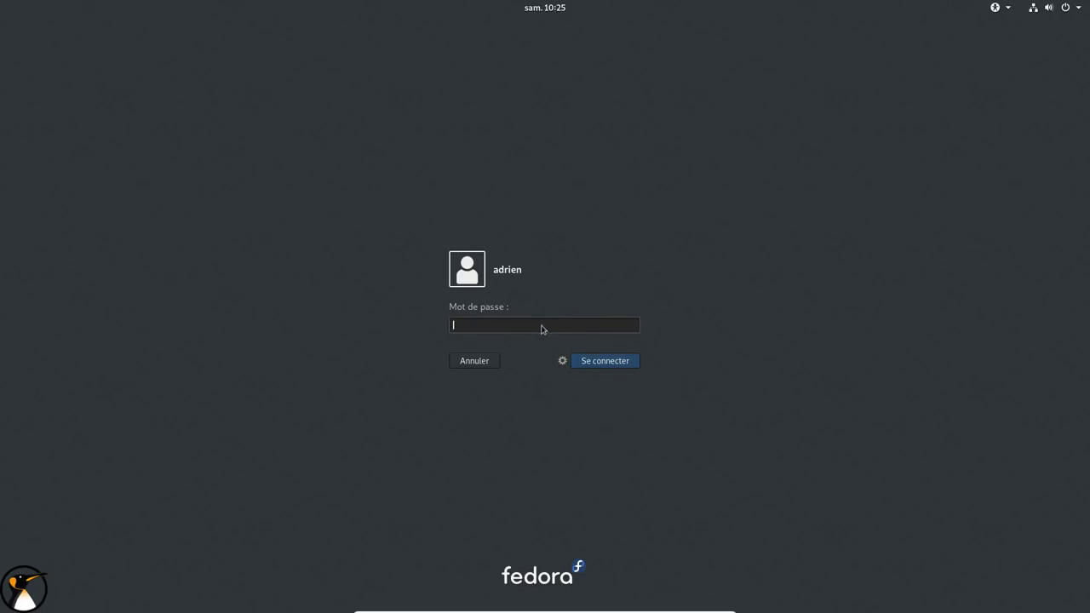
type("••••••••••••")
key("Return")
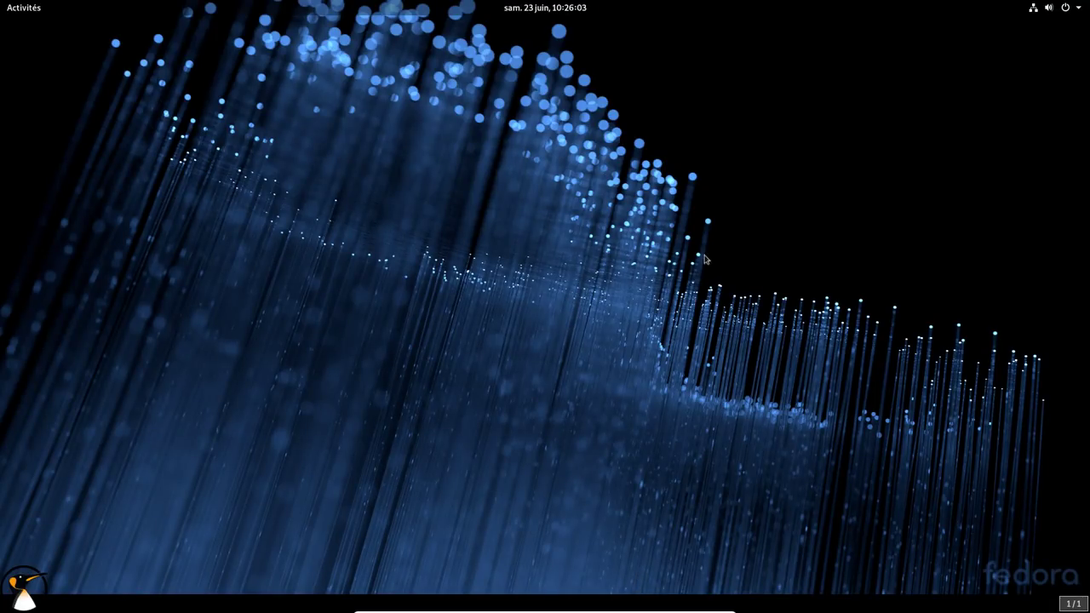
Open GNOME Settings from the system menu to its Fedora 29 / GNOME 3.28.2 details and shift it right
left_click(1079, 9)
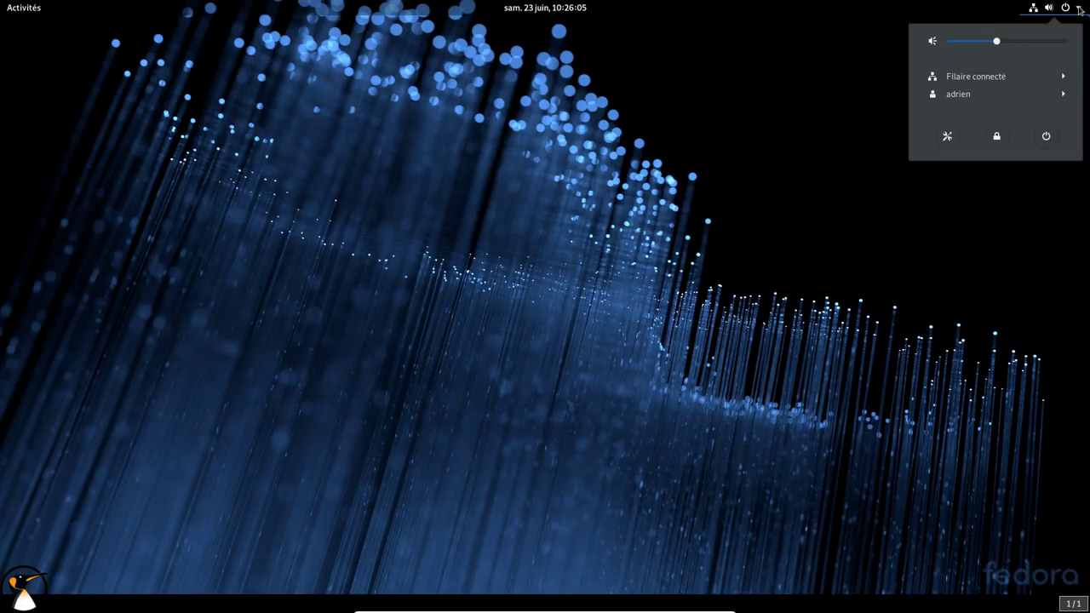
left_click(1079, 9)
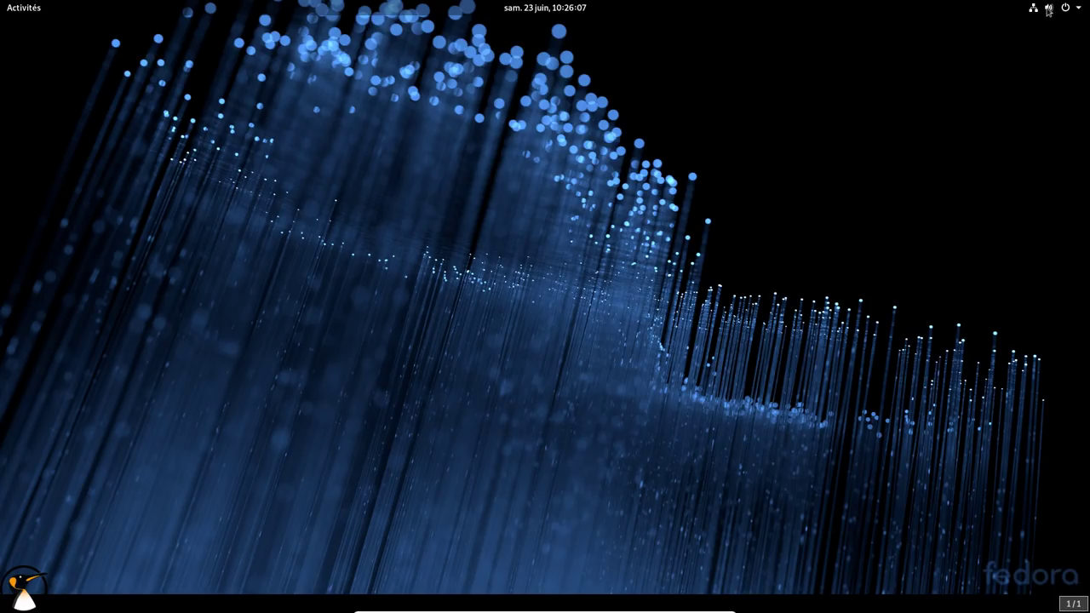
left_click(1072, 10)
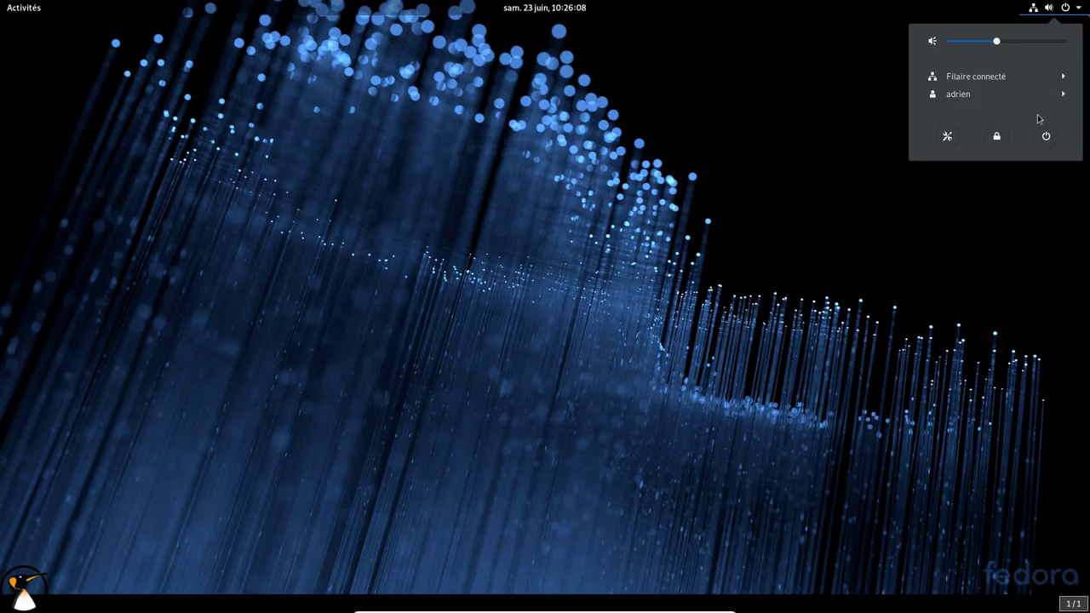
left_click(947, 136)
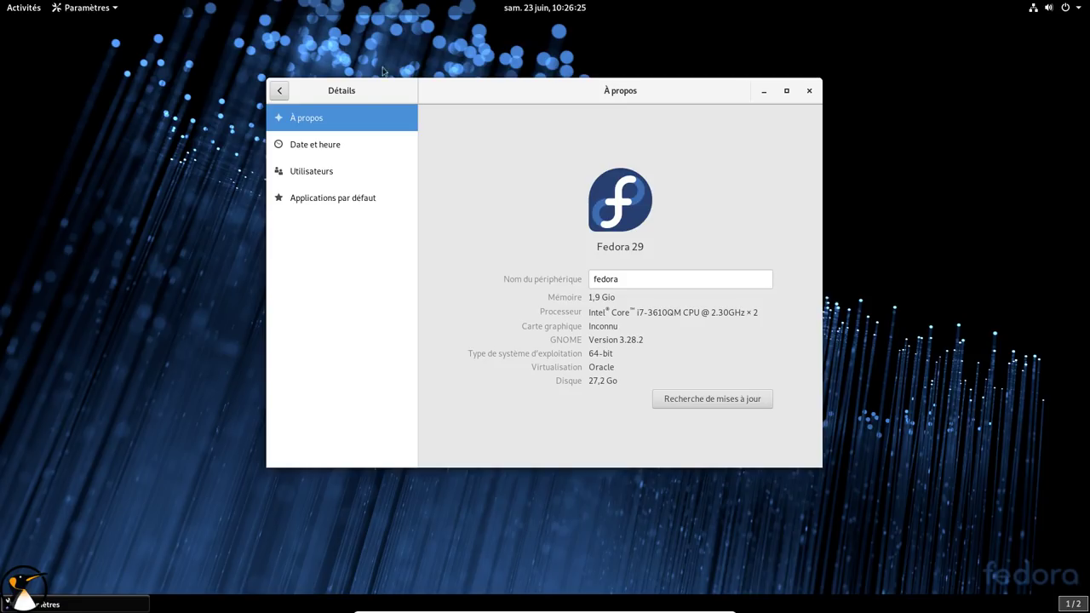
left_click_drag(446, 101, 509, 96)
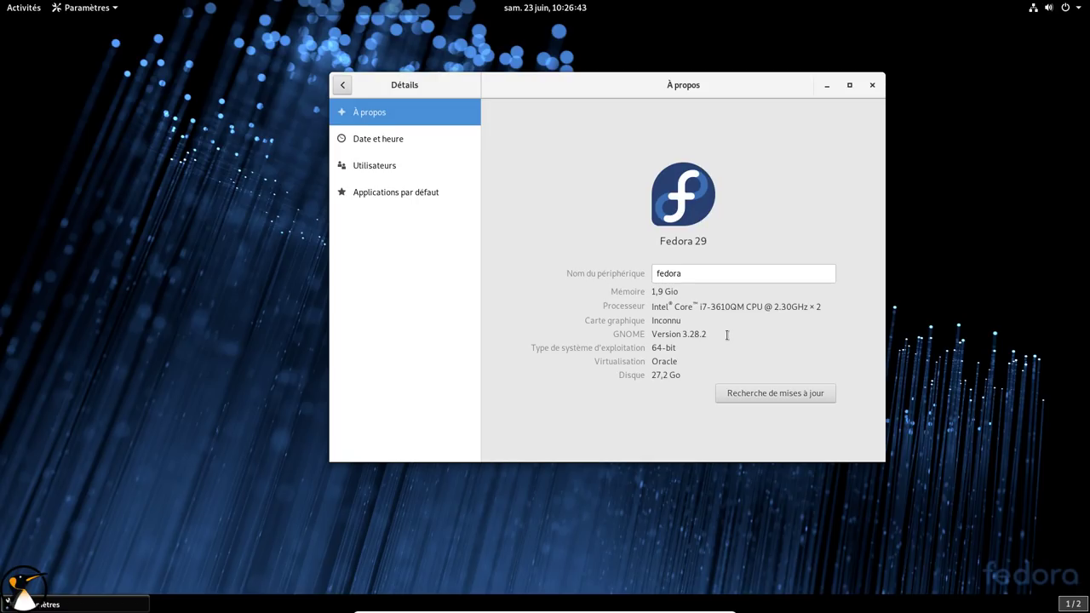
Close Settings, launch Terminal from Activities and become root with sudo -i
left_click(873, 88)
mouse_move(2, 3)
type("te")
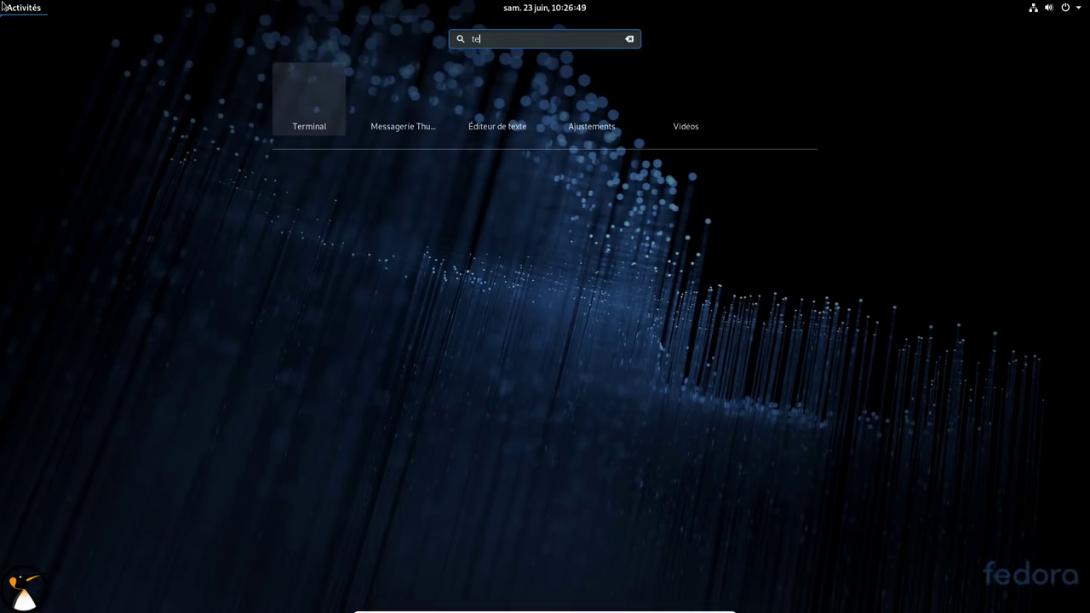
key("Return")
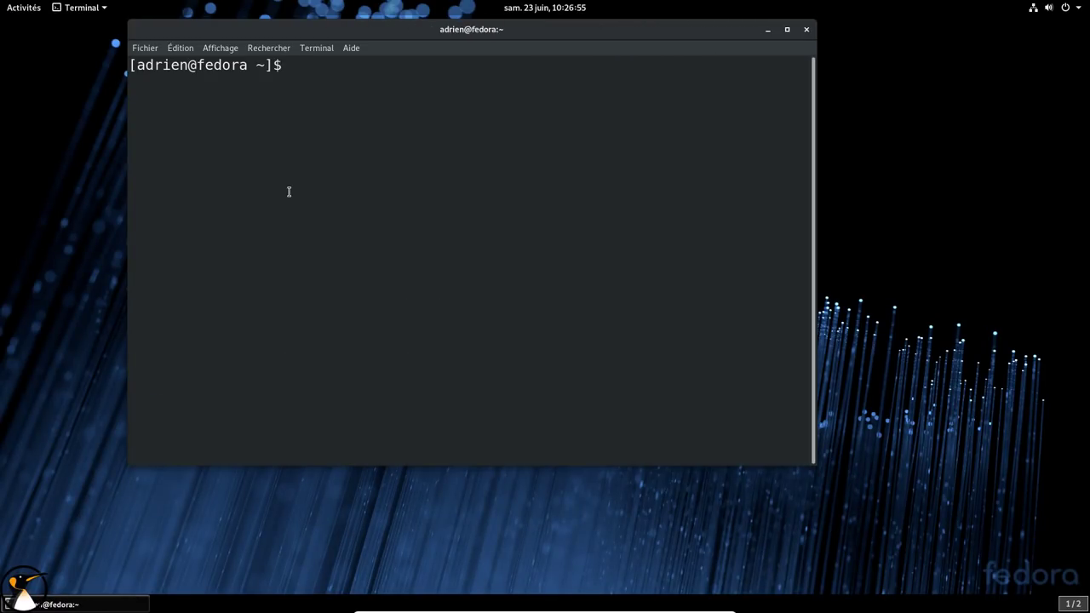
type("sudo -i")
key("Return")
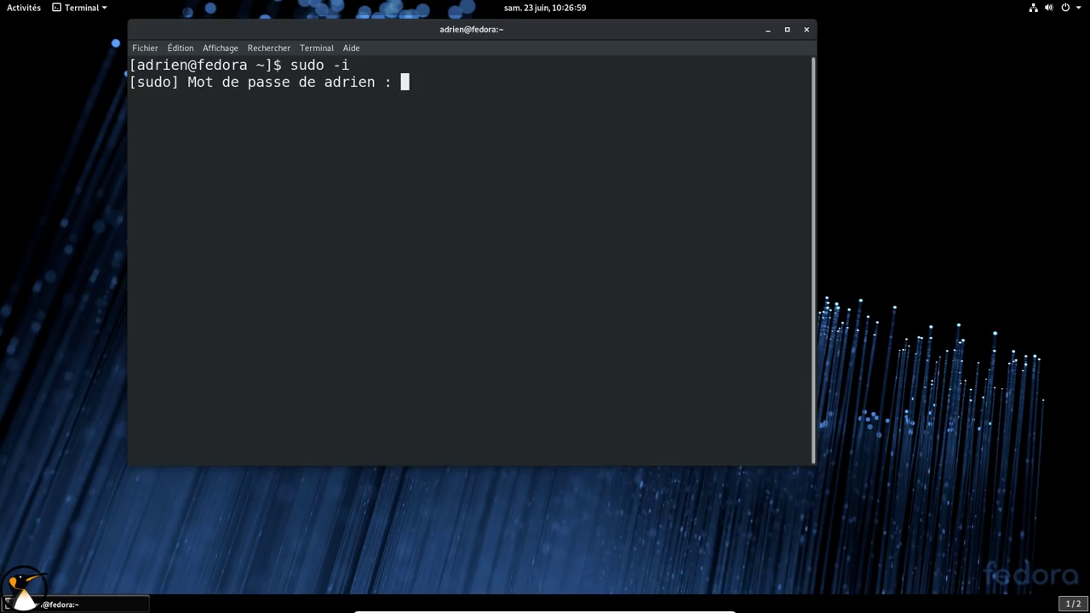
key("Return")
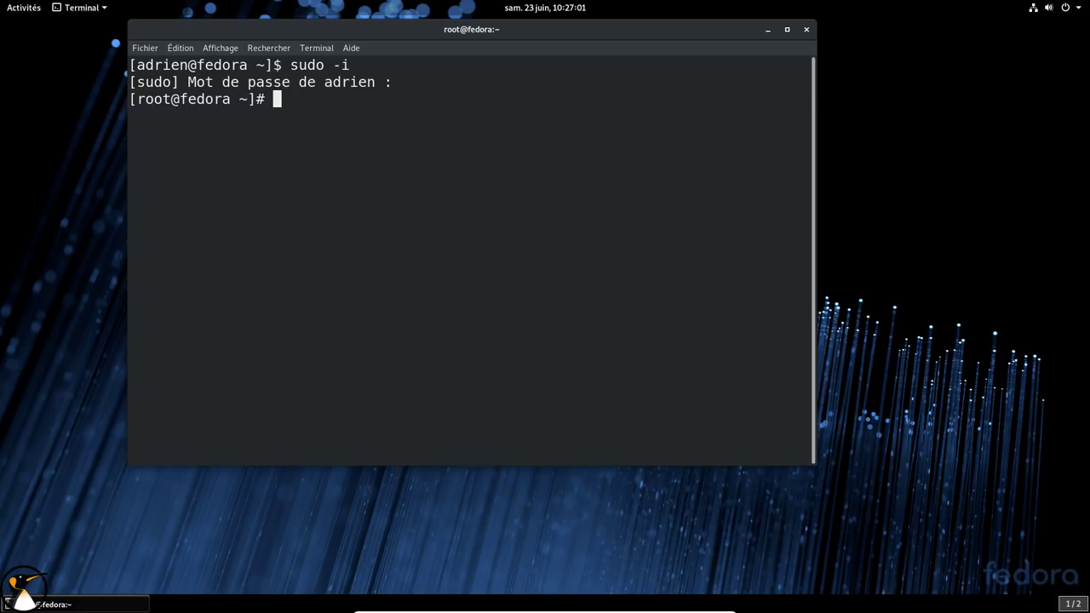
Run htop to check running processes, then quit it back to the root prompt
type("htop")
key("Return")
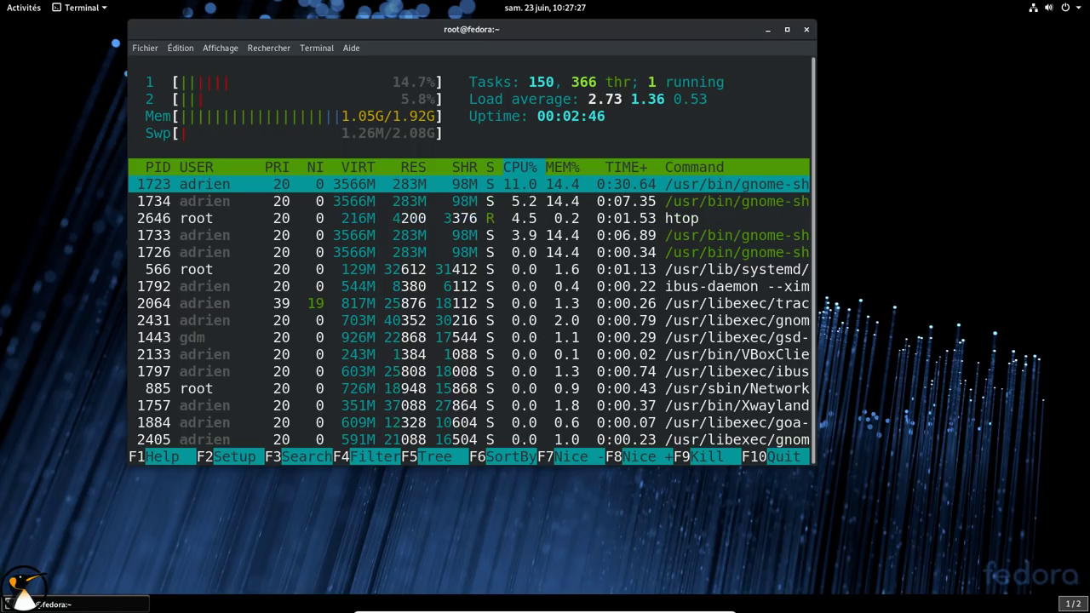
type("q")
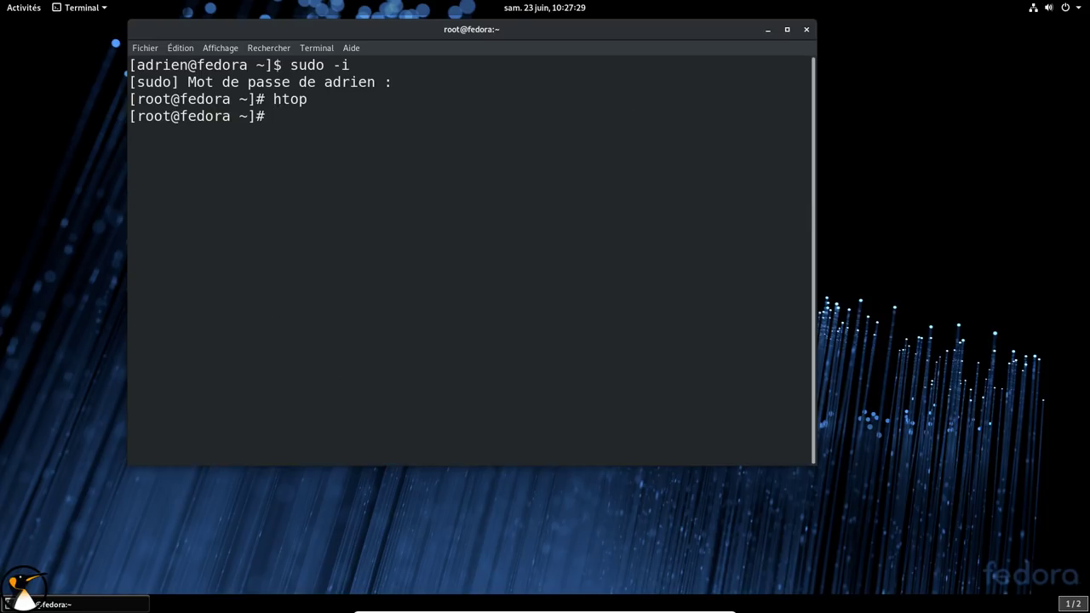
type("lsbl")
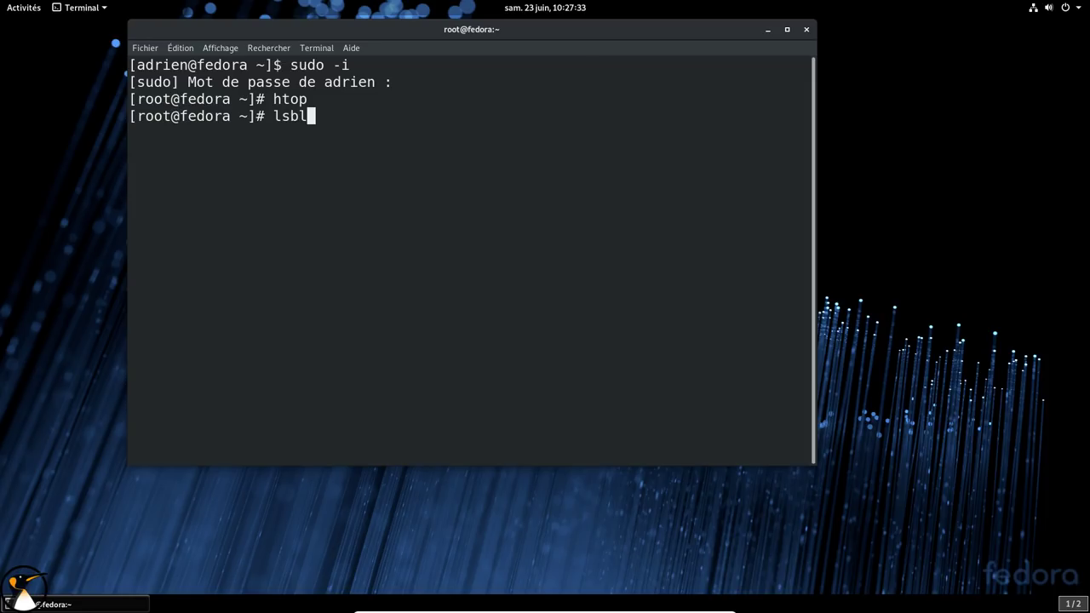
Run lsblk -f to list the disk partitions and their filesystems
type("k -f")
key("Return")
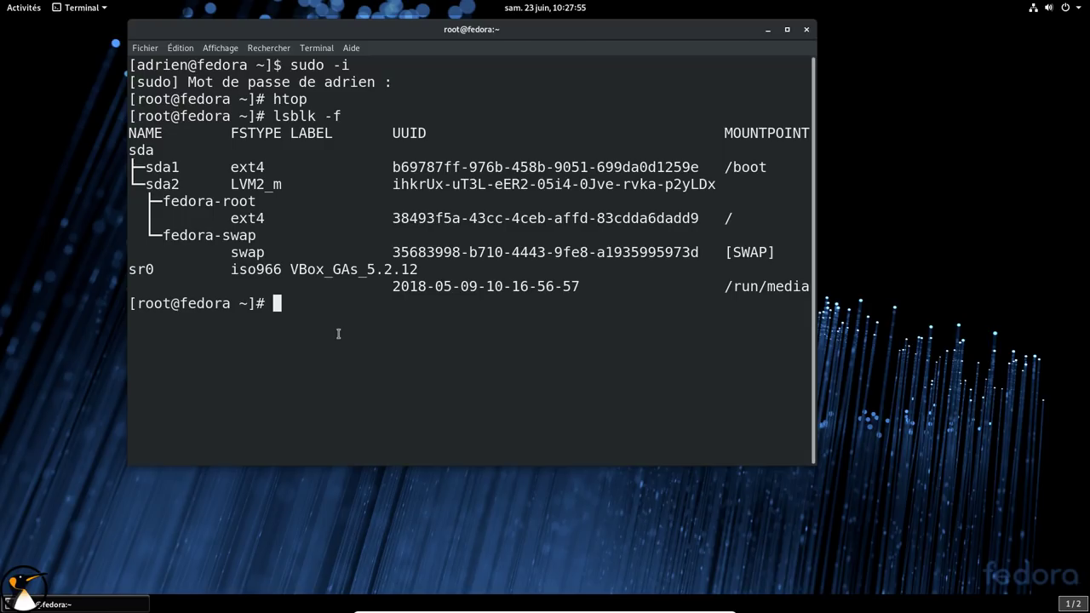
Grep tune2fs -l /dev/sda1 output for the creation date, correcting 'crate' to 'create'
type("tune2fs -l | grep")
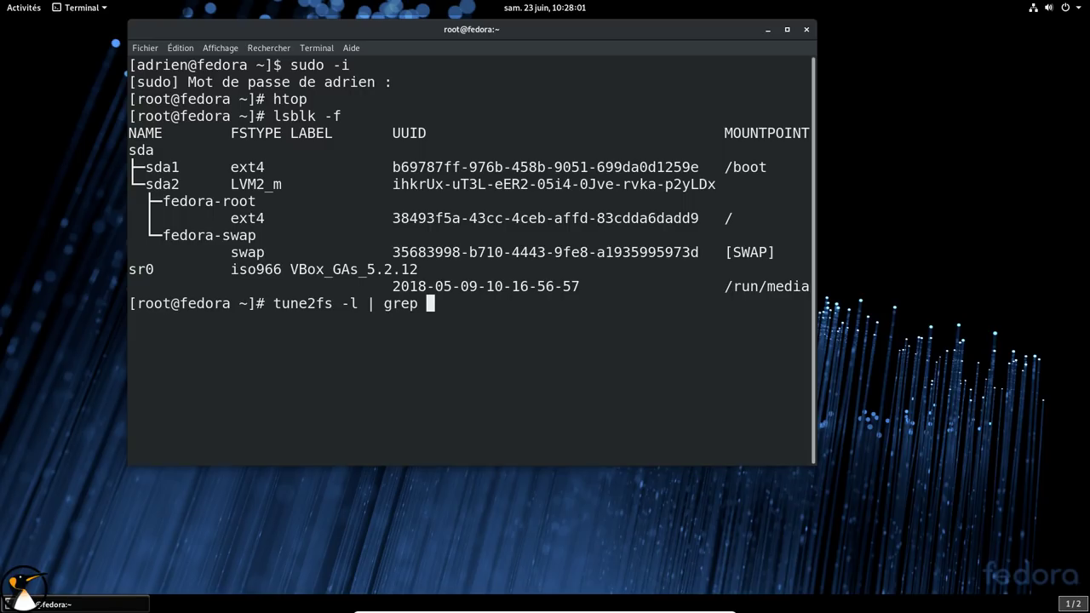
key("Left")
key("Left")
key("Left")
key("Left")
key("Left")
key("Left")
type("/dev/sd")
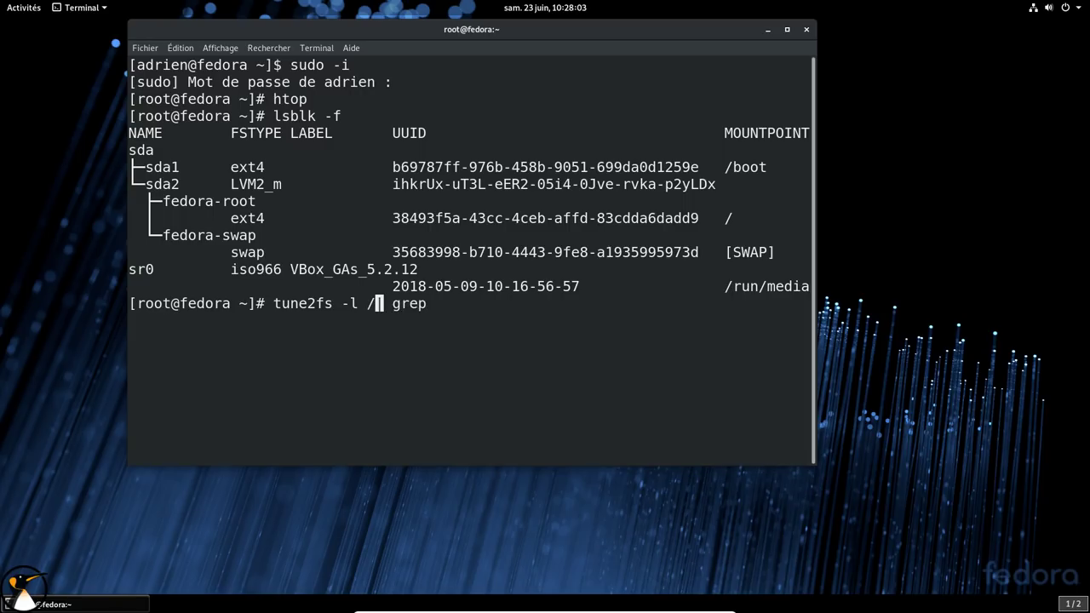
type("a1")
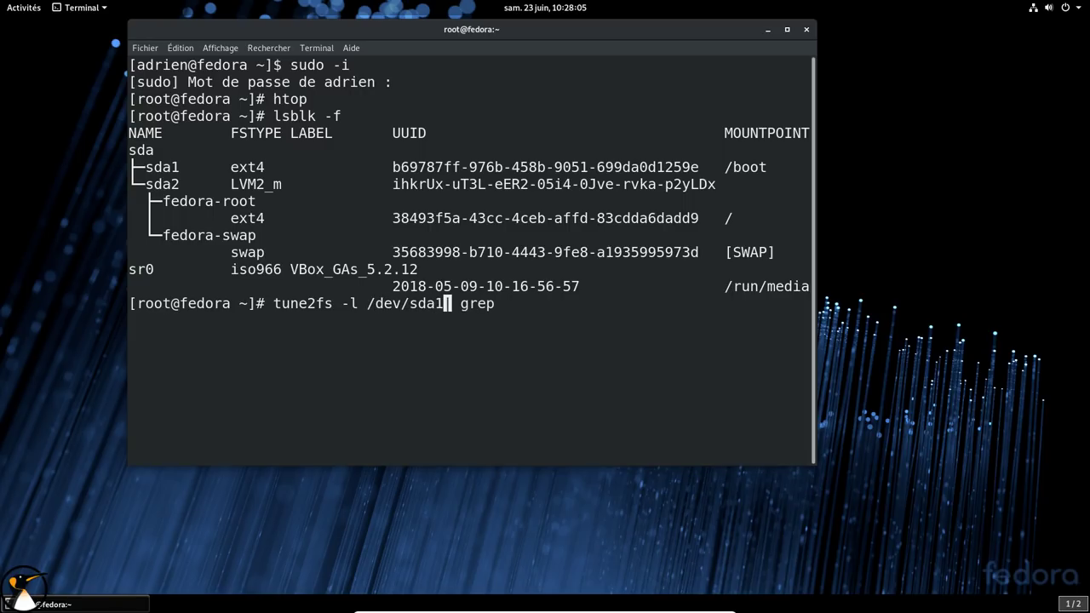
key("End")
type("crate")
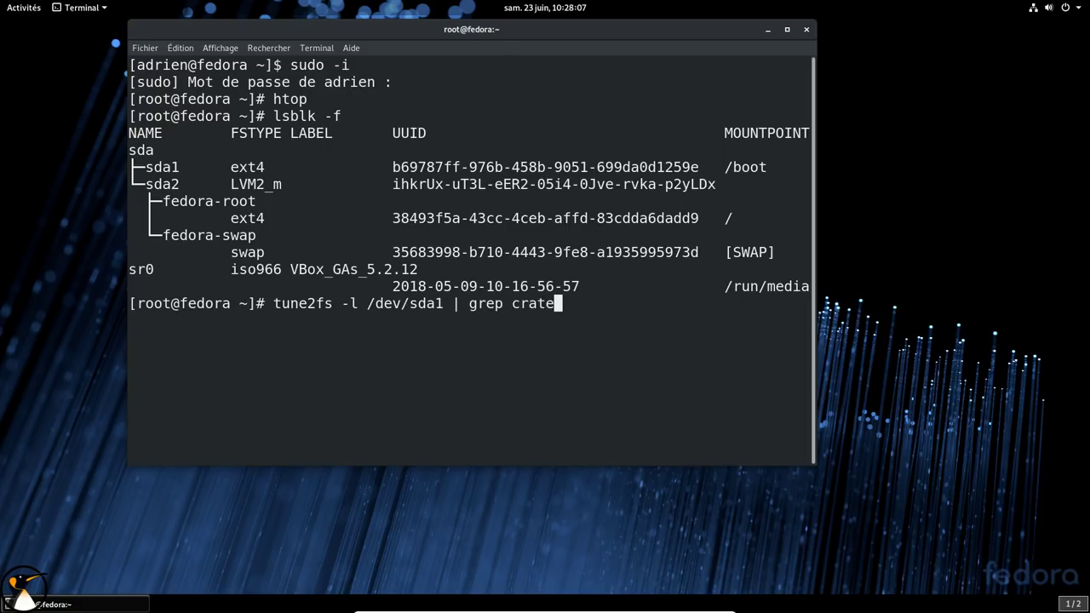
key("Return")
key("Up")
key("Left")
key("Left")
key("Left")
type("e")
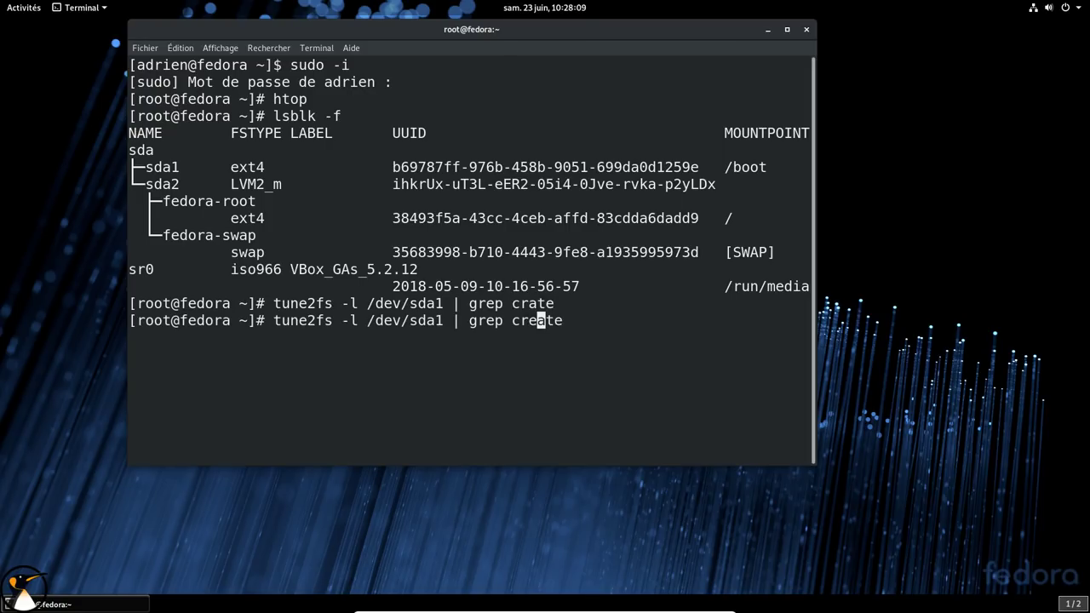
key("Return")
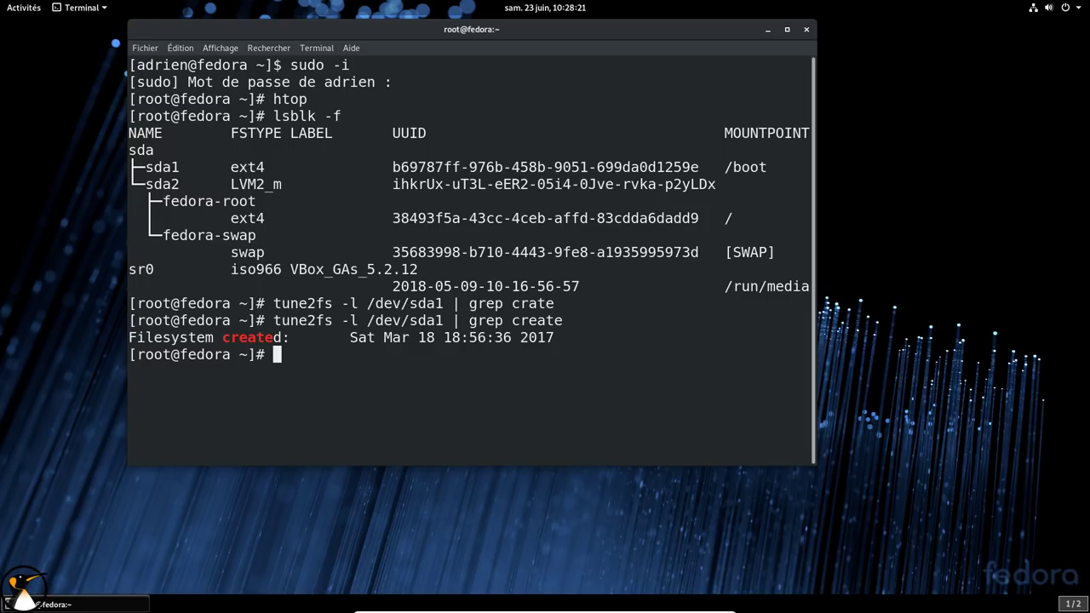
Draft 'dnf system-upgrade download --releasever=rawhide', then cancel it without running
type("dnf ")
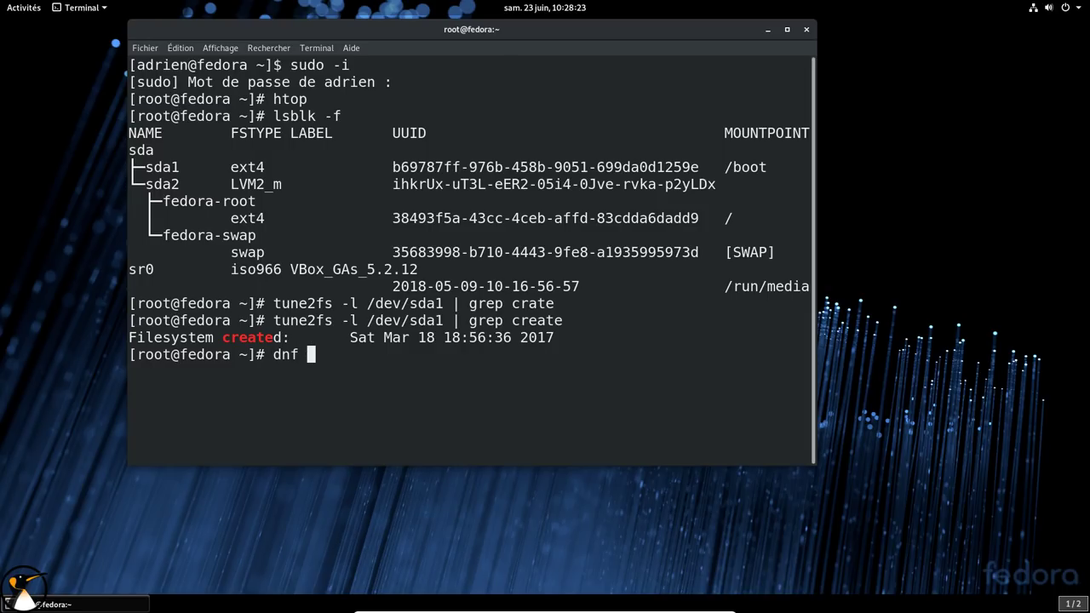
type("system-upgrade m")
key("BackSpace")
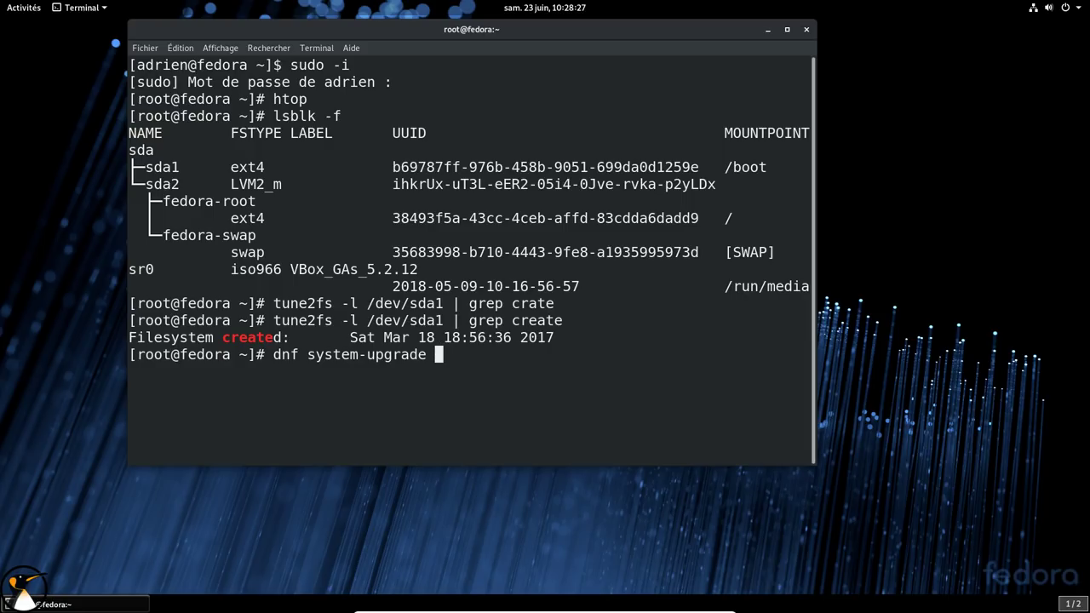
type("--releas")
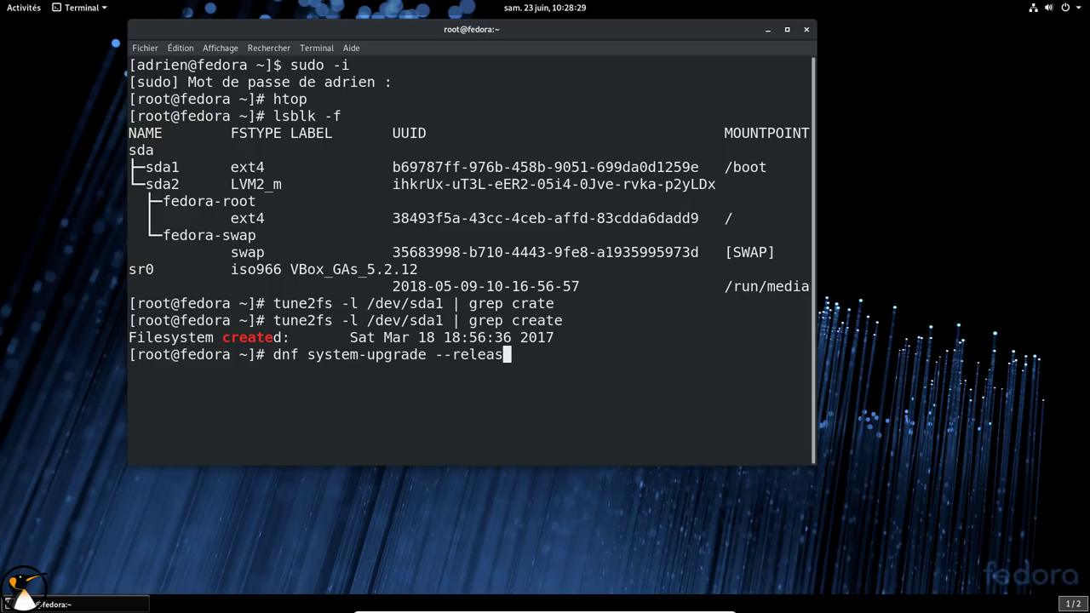
type("ever")
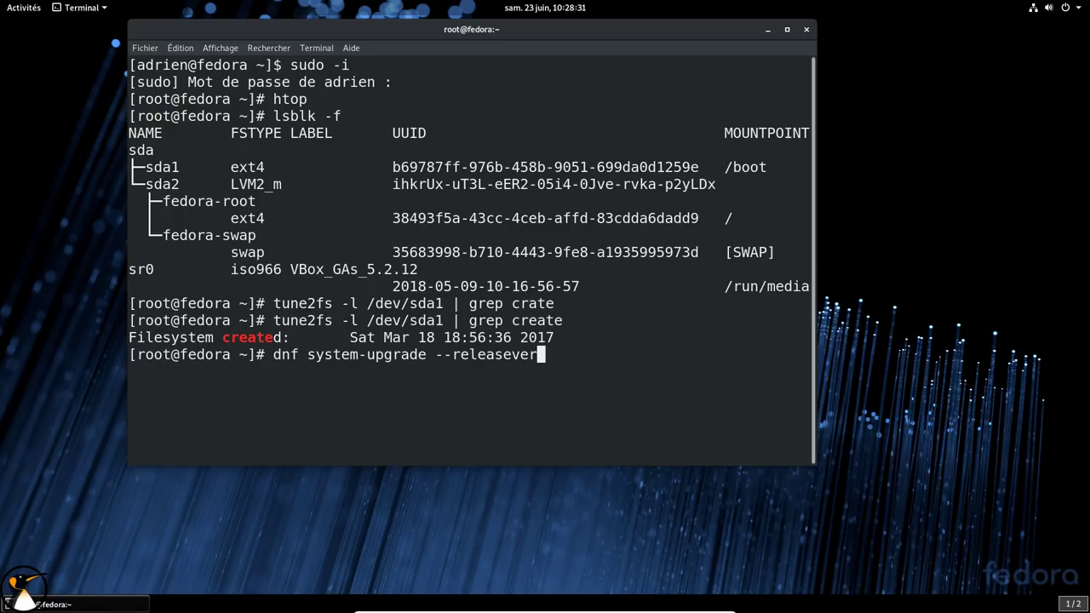
type("=rawhide")
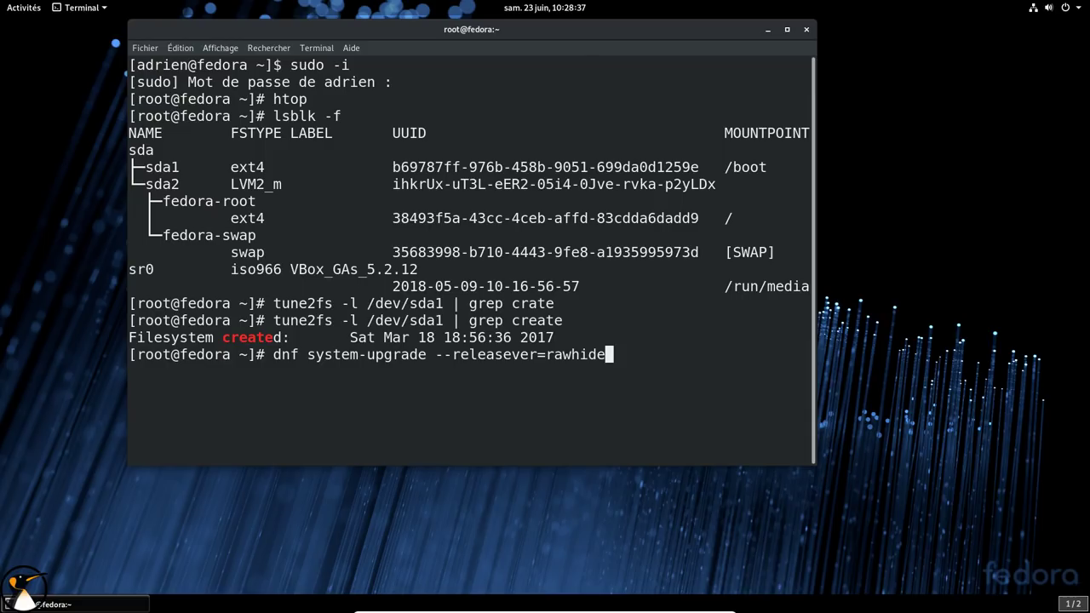
key("Left")
key("Left")
key("Left")
key("Left")
key("Left")
key("Left")
key("Left")
key("Left")
key("Left")
key("Left")
key("Left")
key("Left")
key("Left")
key("Left")
key("Left")
key("Left")
key("Left")
key("Left")
key("Left")
key("Left")
key("Left")
key("Left")
key("Left")
key("Right")
key("Right")
key("Right")
type("download")
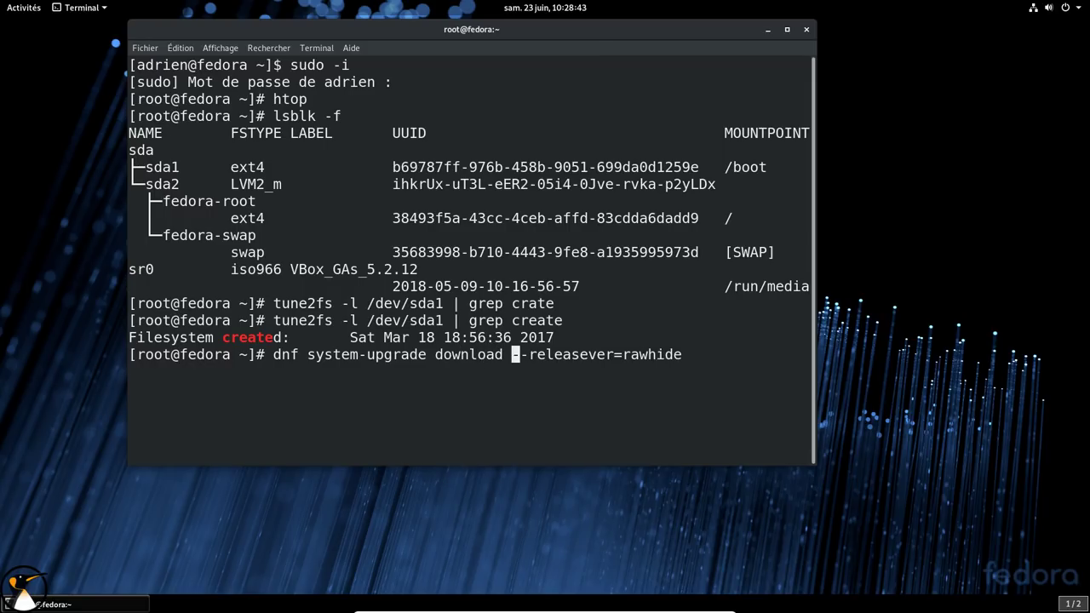
key("ctrl+c")
Draft 'dnf system-upgrade reboot' using Tab completion, then cancel it unrun
type("dnf syst-")
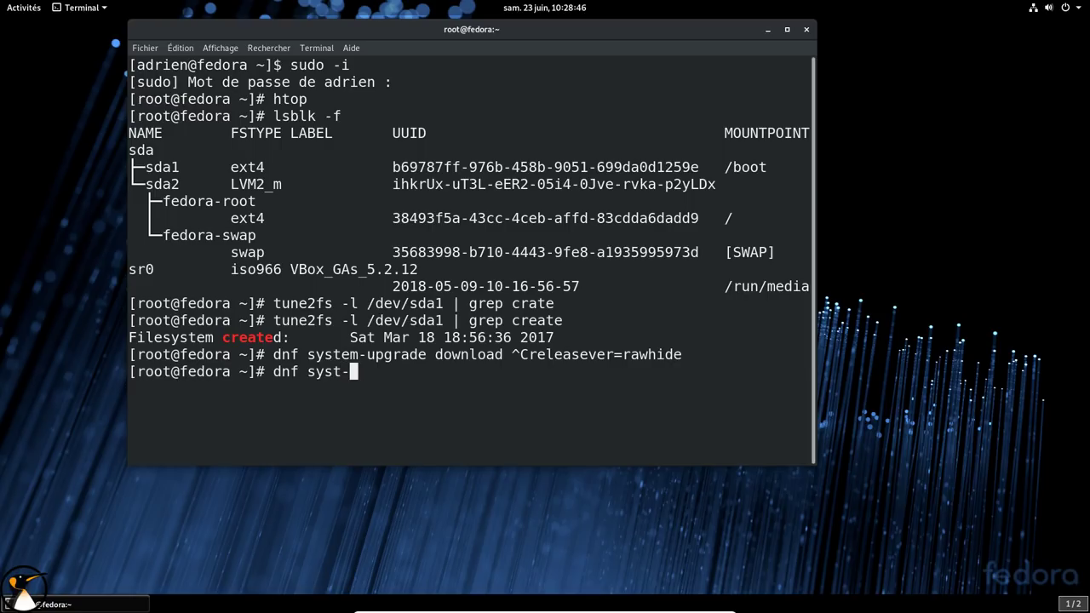
key("BackSpace")
key("Tab")
type("reb")
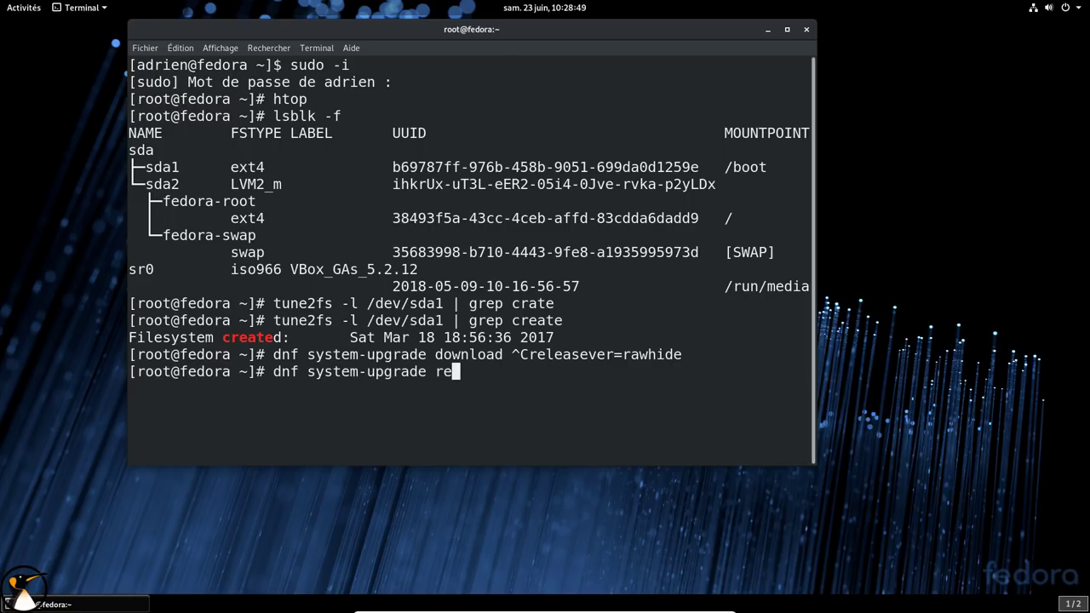
type("t")
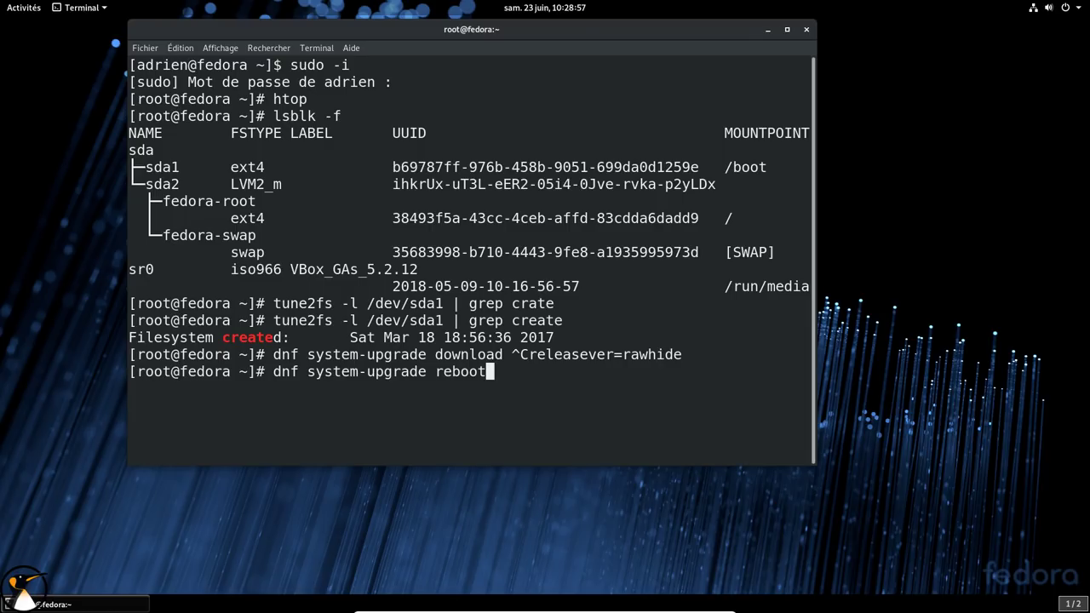
key("ctrl+c")
Run dnf clean all, removing 21 cached files, then start dnf upgrade
type("dnf clean all")
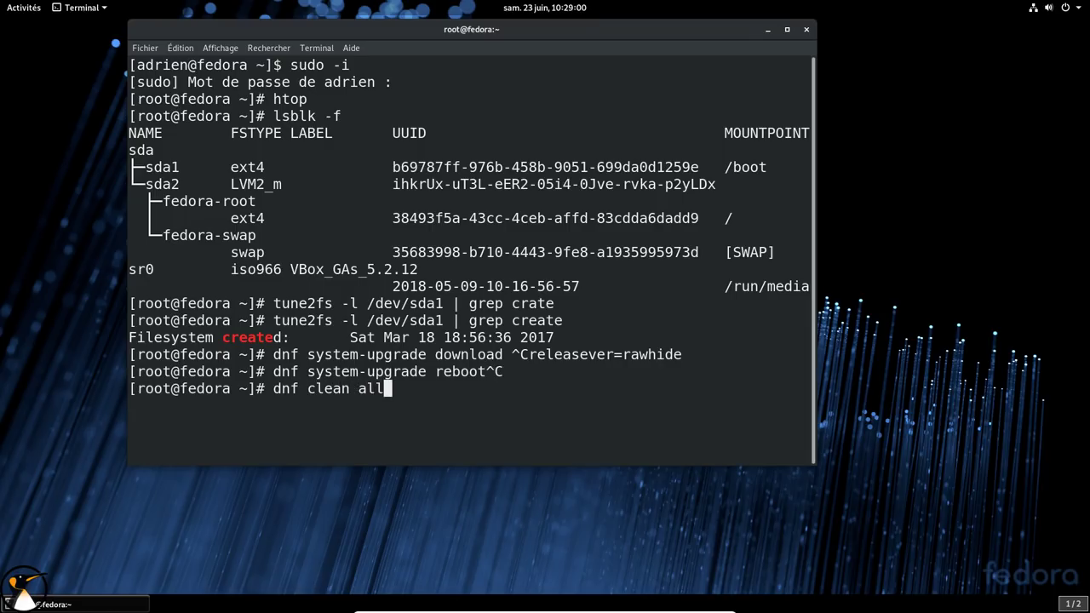
key("Return")
type("dnf upgrade")
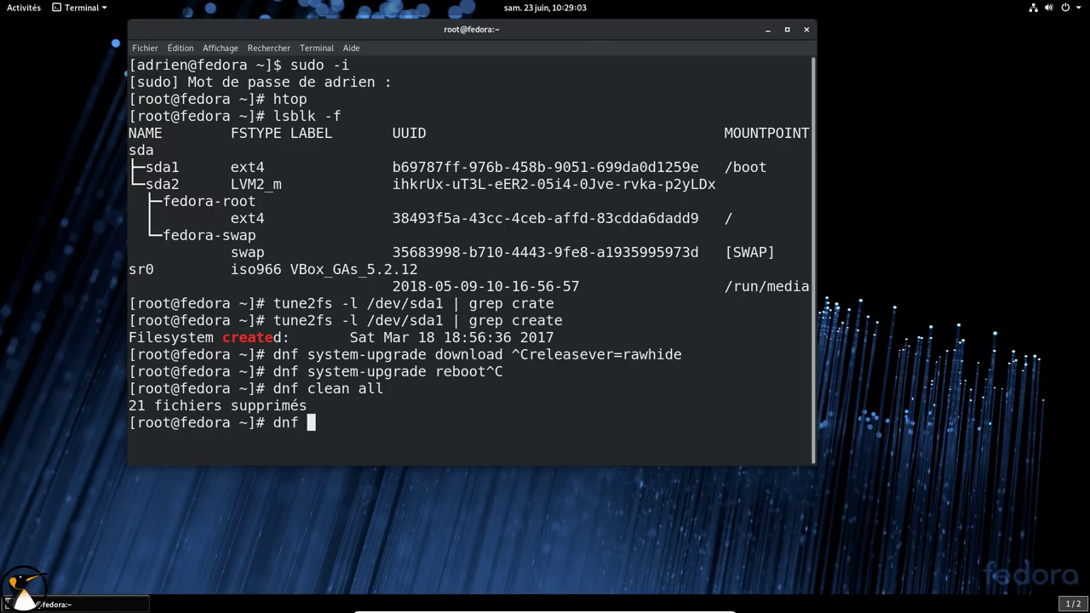
key("Return")
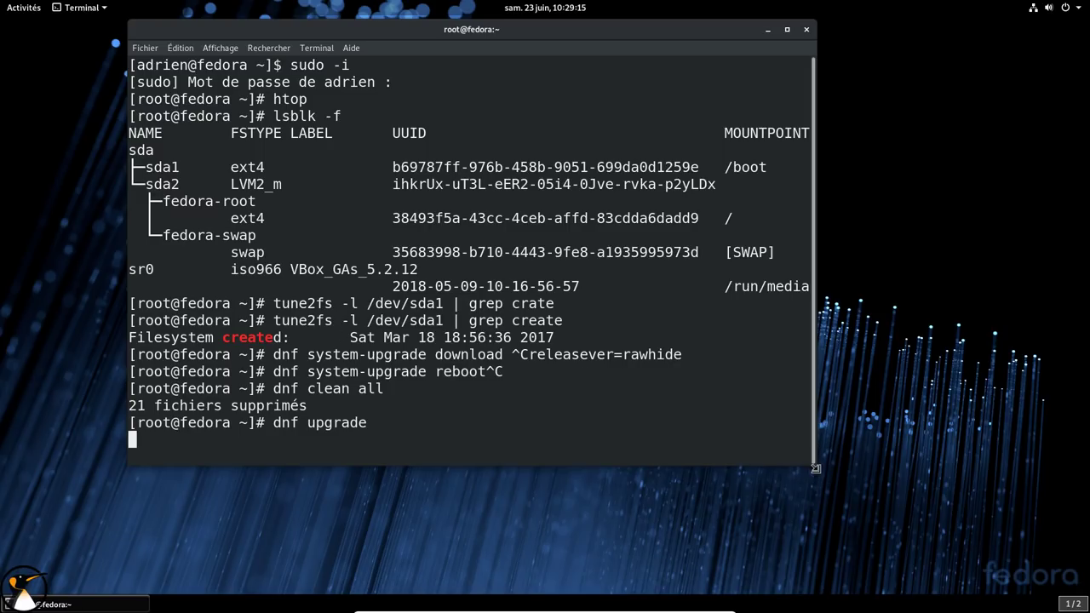
Enlarge the root terminal window while dnf refreshes the Rawhide metadata
left_click_drag(808, 461, 950, 527)
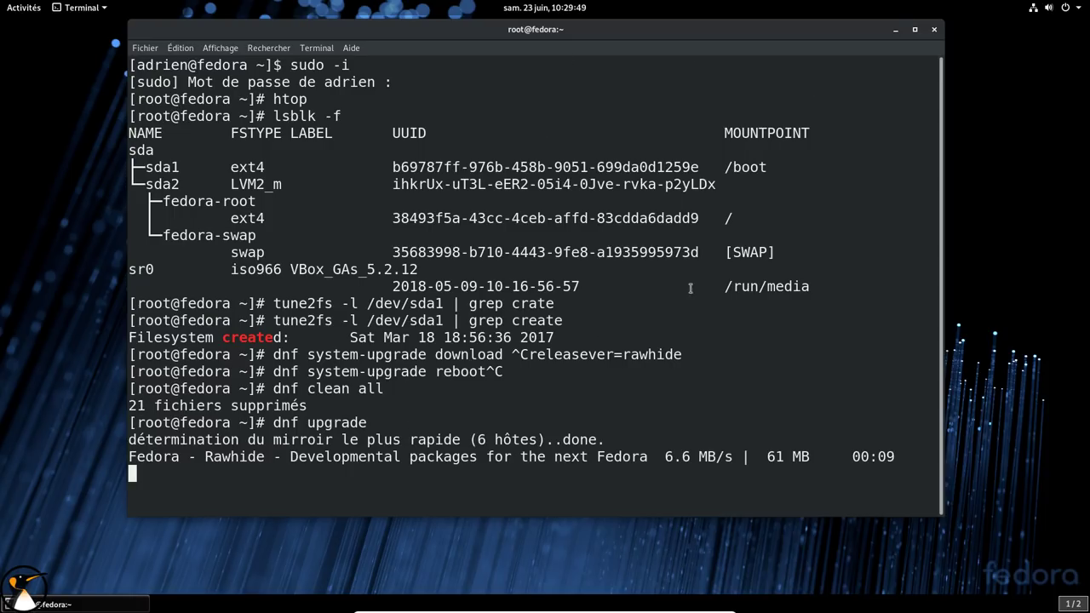
left_click(26, 12)
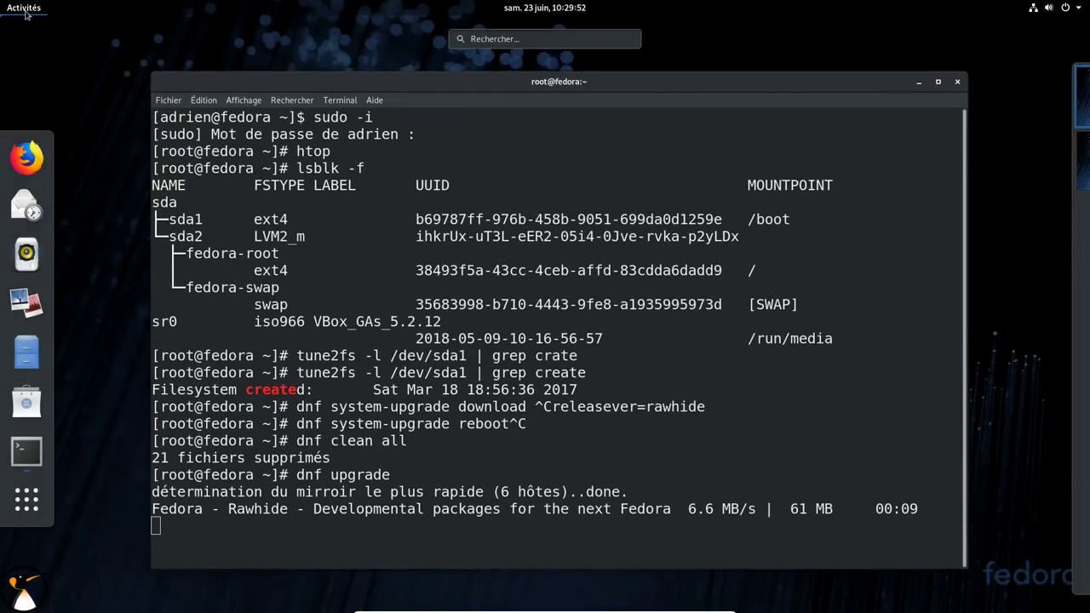
left_click(26, 12)
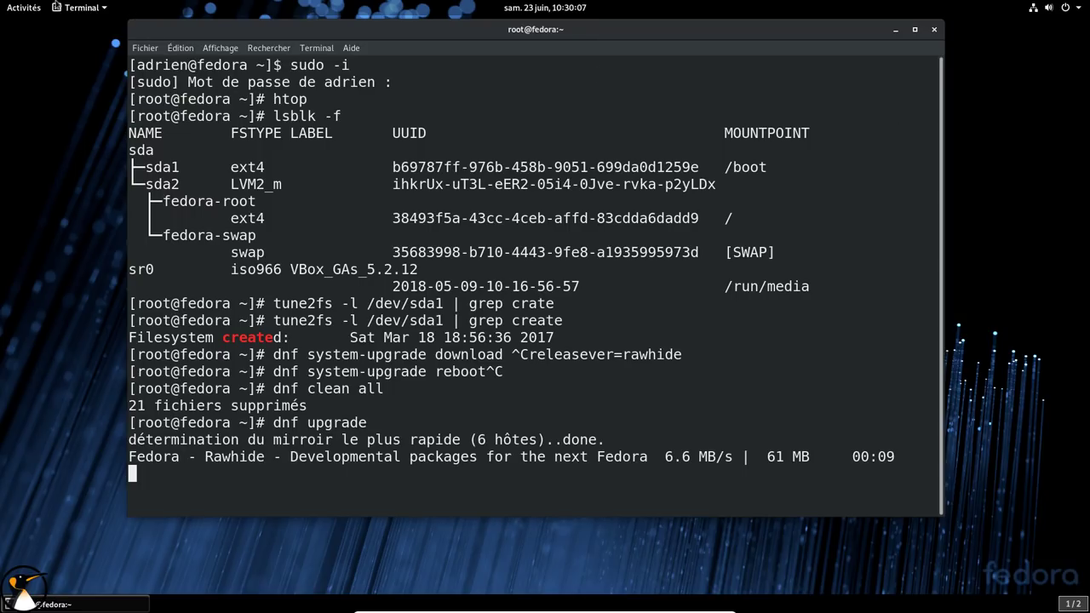
left_click(157, 50)
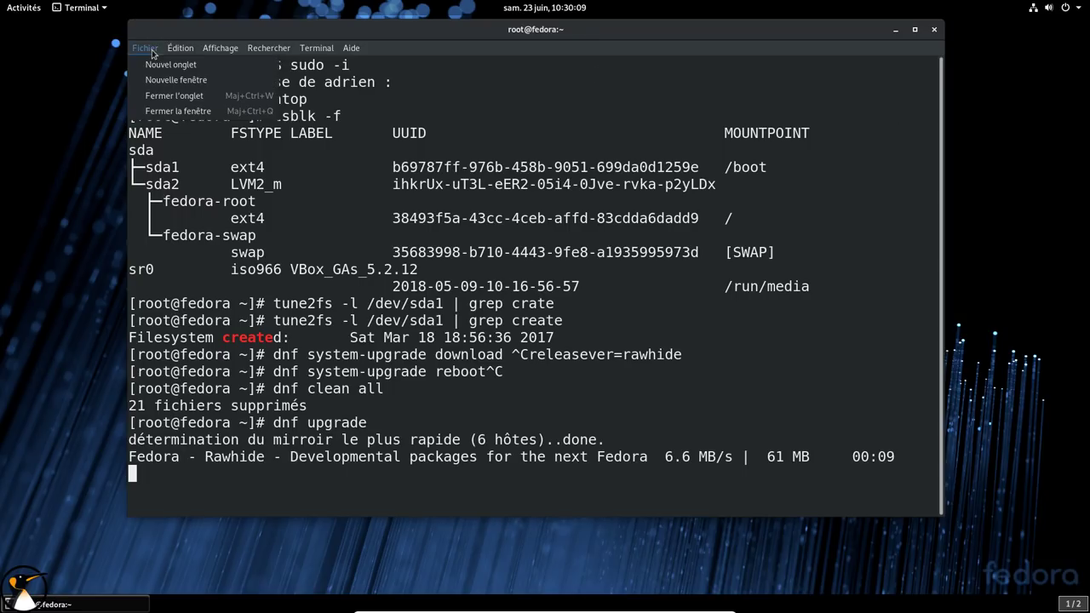
Open a second, centred terminal with larger text and run uname -a, fixing a stray parenthesis
left_click(157, 75)
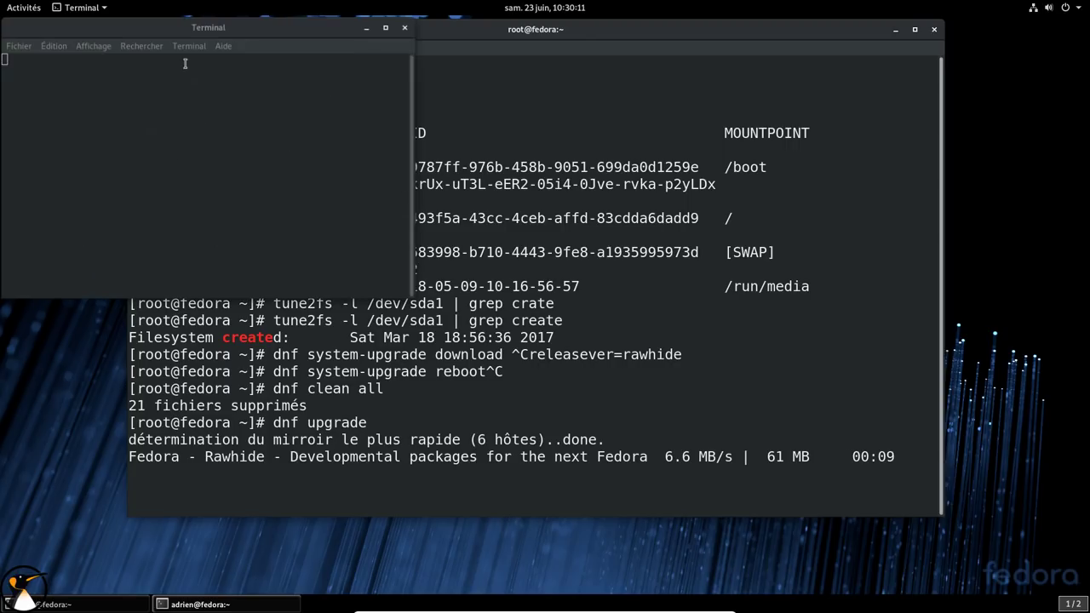
left_click_drag(277, 33, 512, 66)
left_click(415, 112)
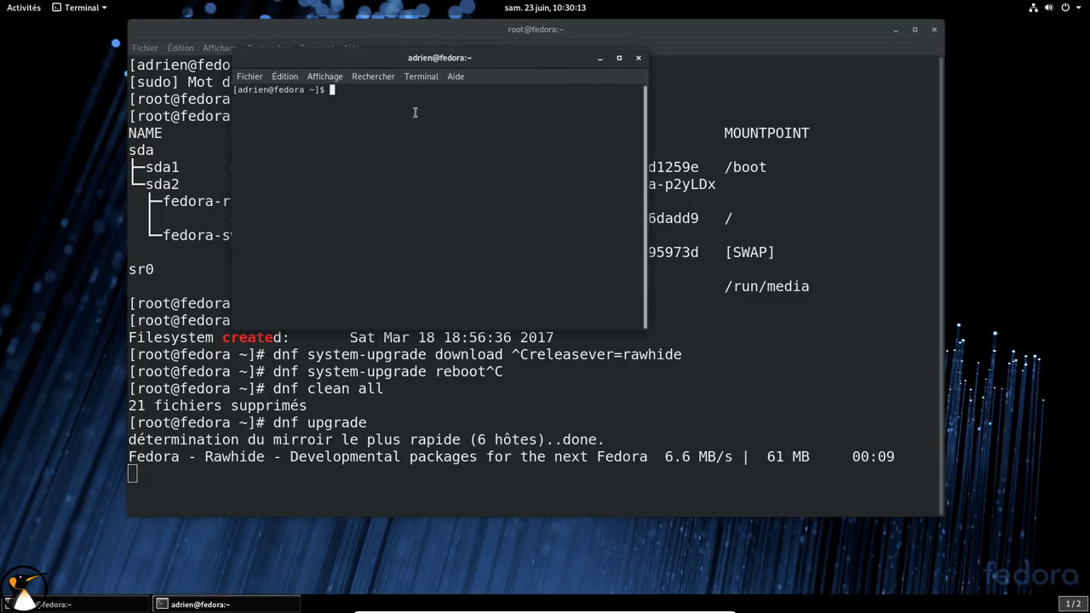
key("ctrl+plus")
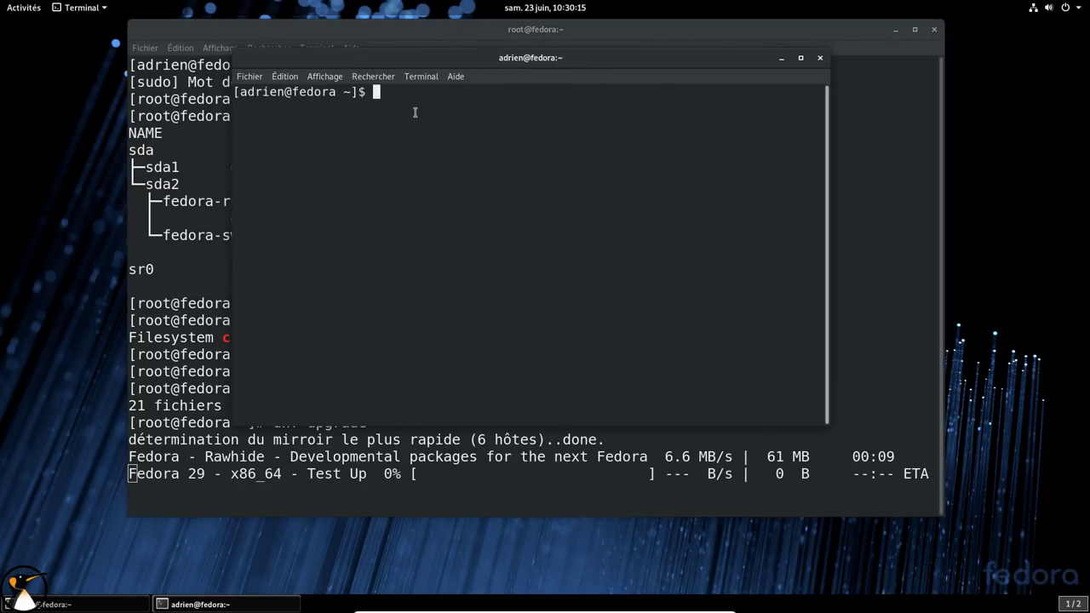
type("rpm -qa | grep l")
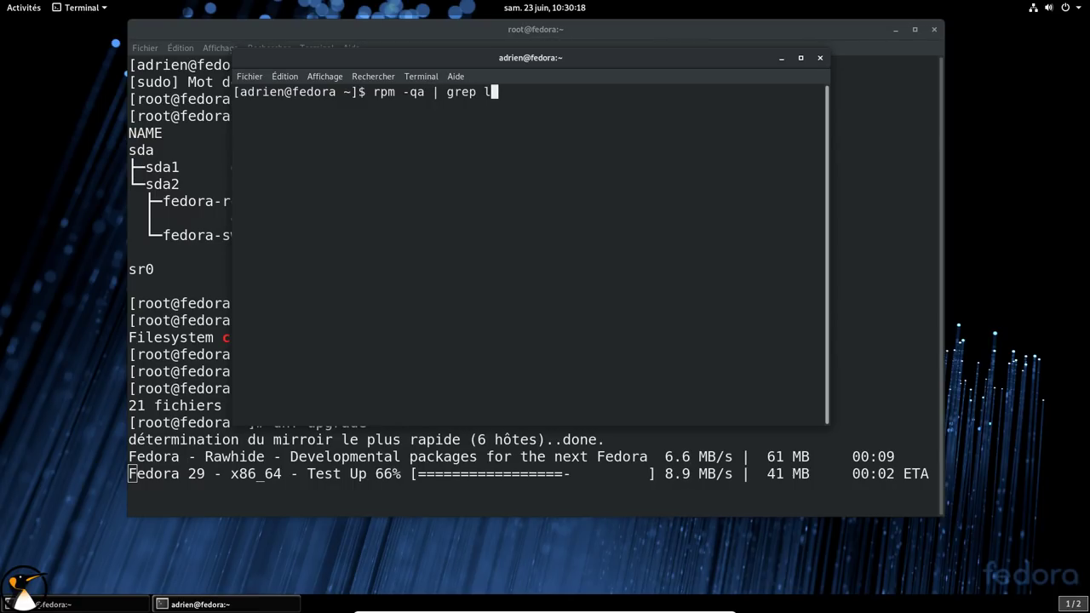
key("ctrl+c")
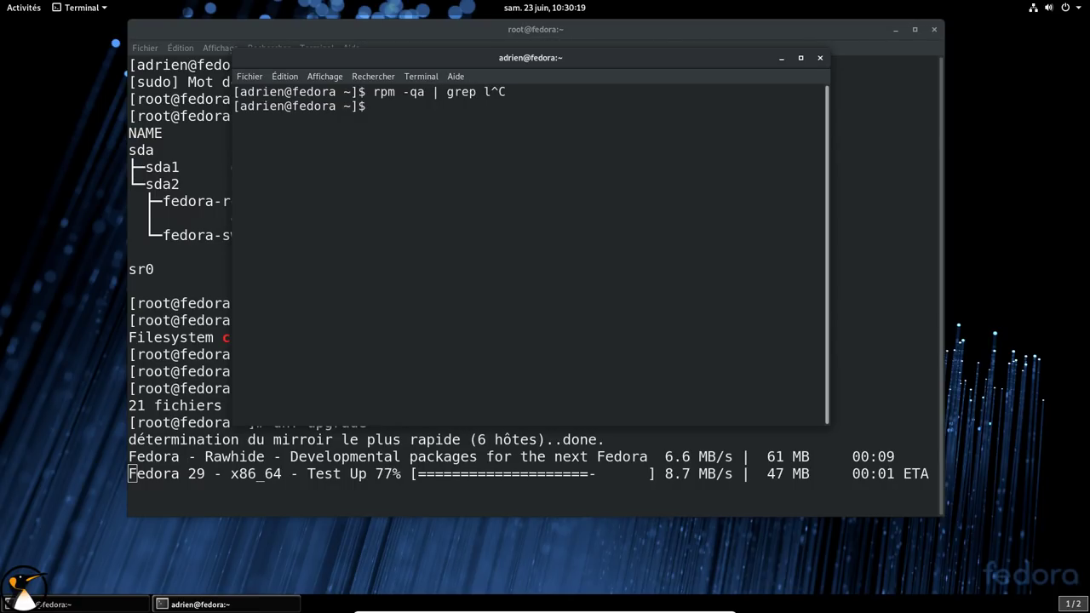
type("uname -(a")
key("Return")
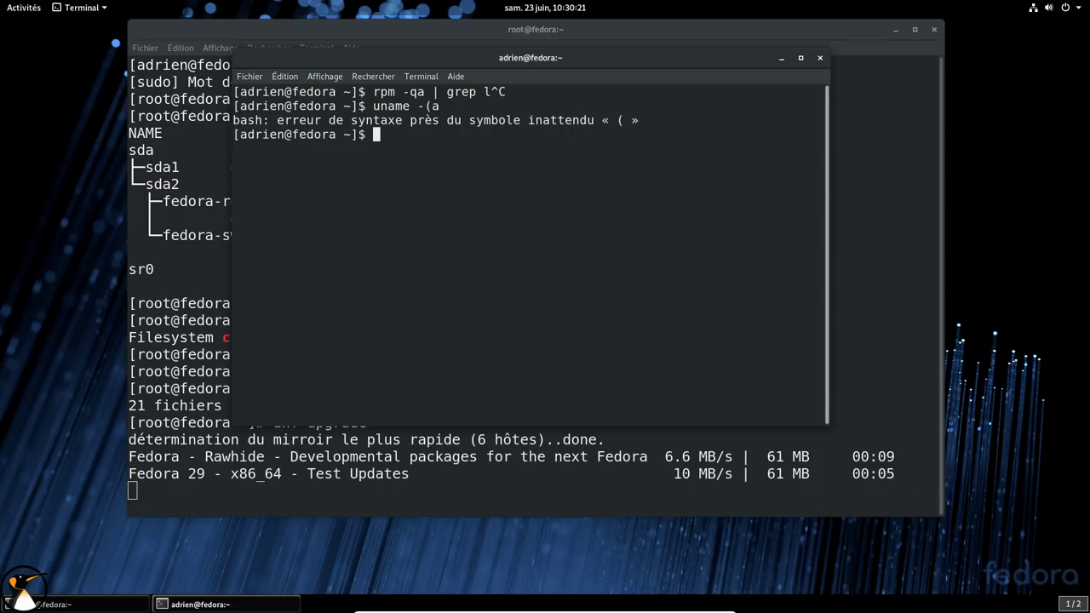
key("Up")
key("Left")
key("BackSpace")
key("Return")
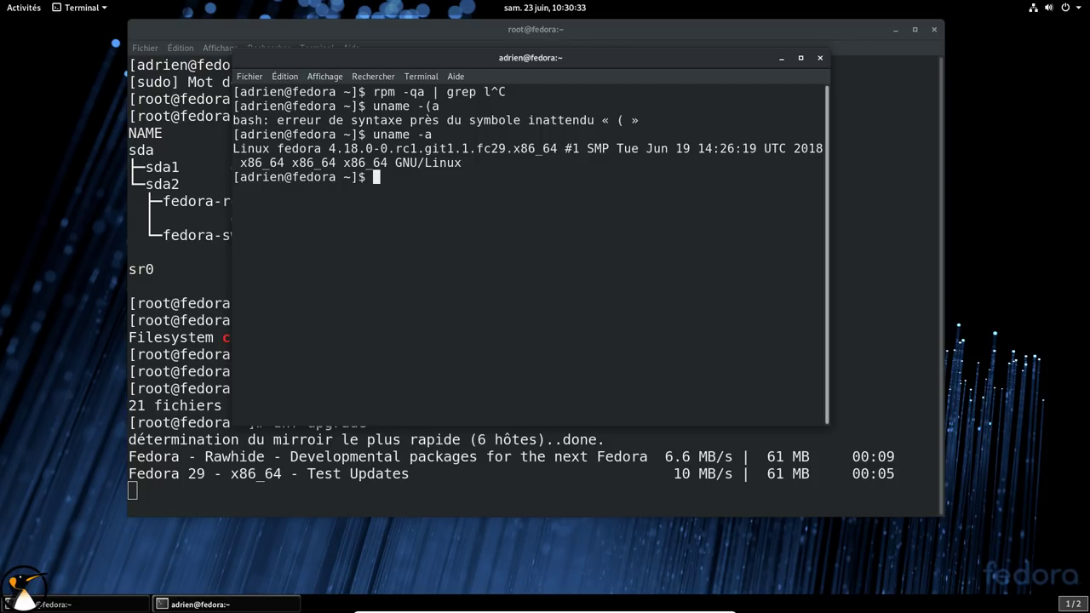
List installed mesa and xorg-x11 packages with rpm -qa | grep
type("rpm -qa | grep mesa")
key("Return")
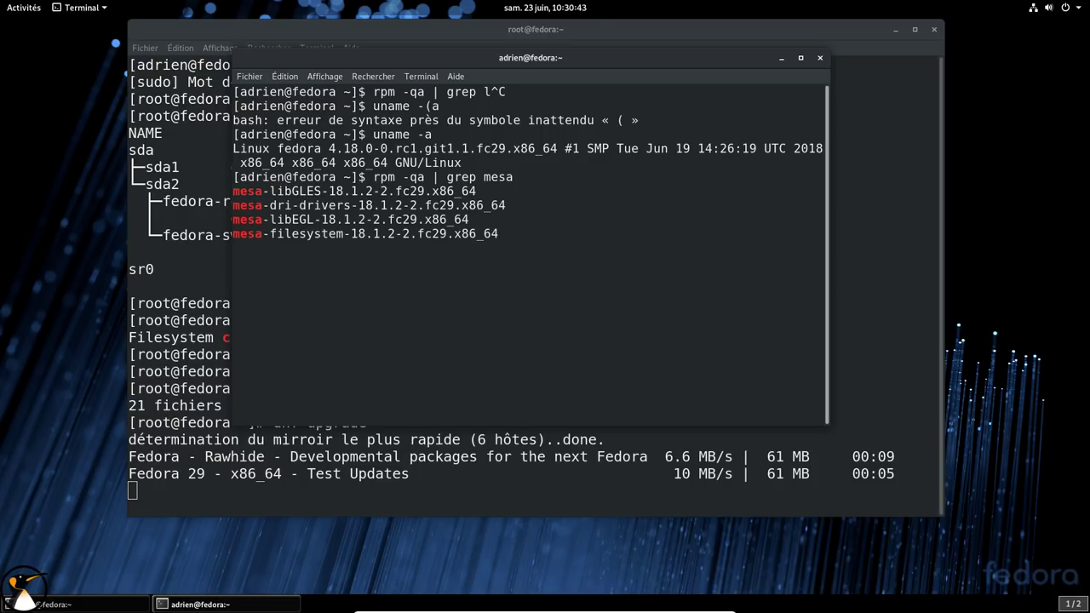
type("c")
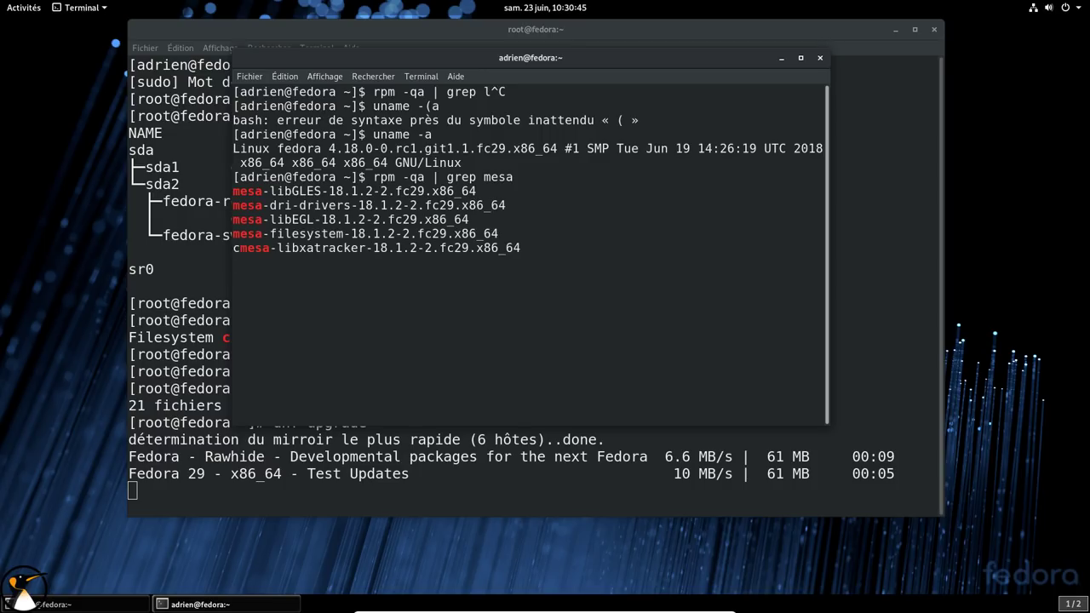
key("ctrl+c")
key("Up")
key("BackSpace")
key("BackSpace")
key("BackSpace")
key("BackSpace")
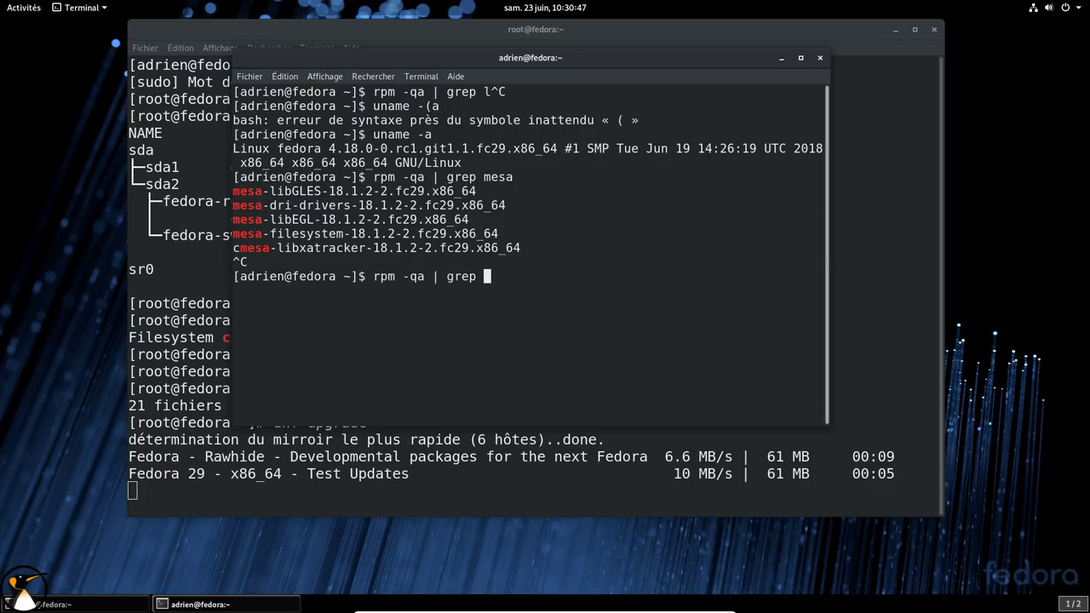
type("xorg-x11")
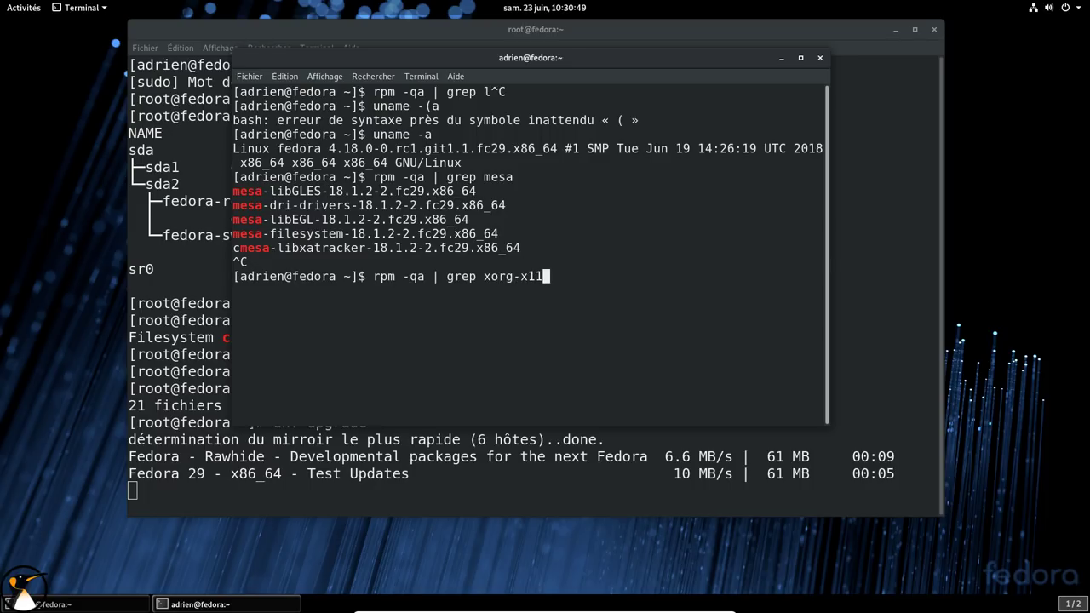
key("Return")
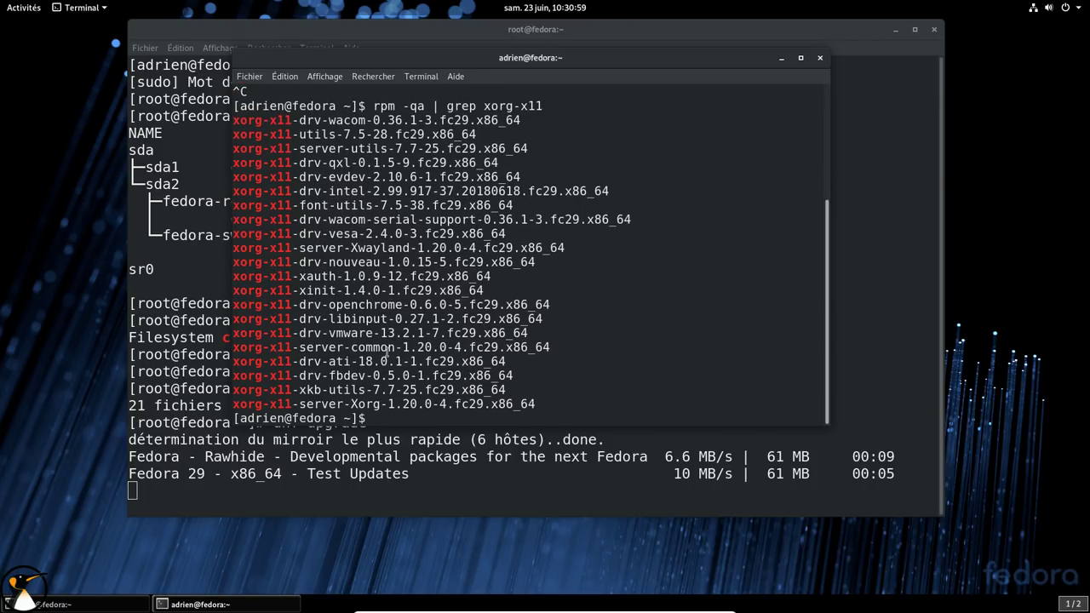
triple_click(416, 344)
key("ctrl+c")
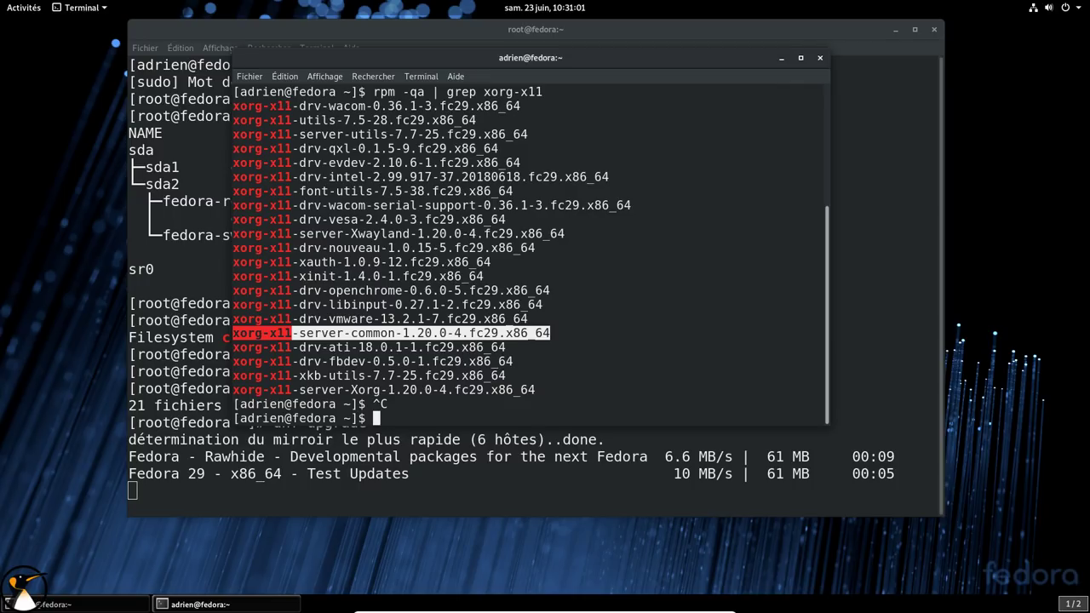
Look up the installed libreoffice-wr package, then exit the second terminal window
type("rpm -qa | grep l")
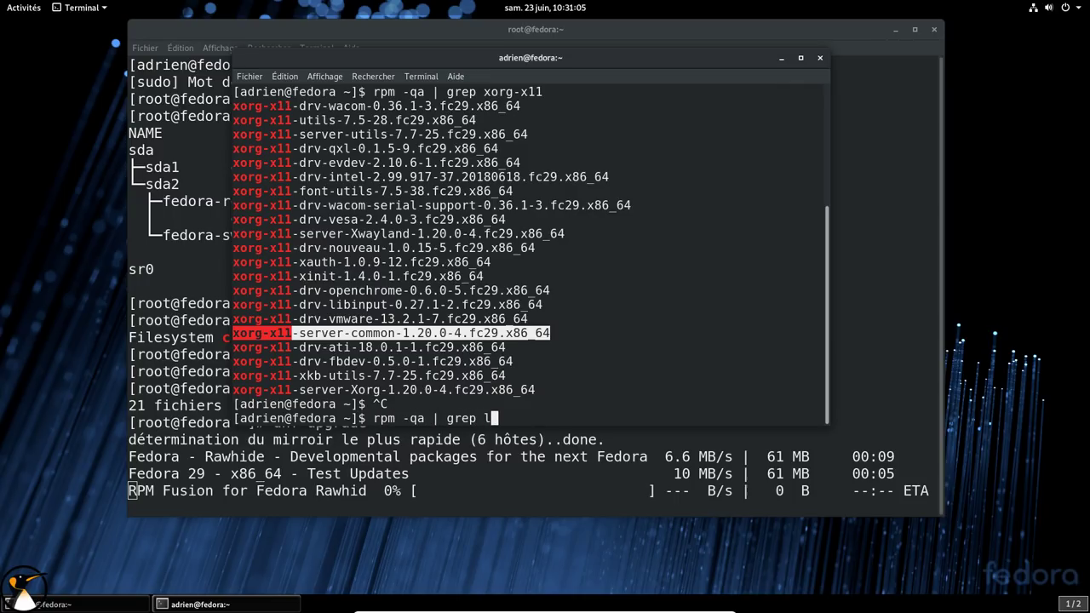
type("ibreoffice-wr")
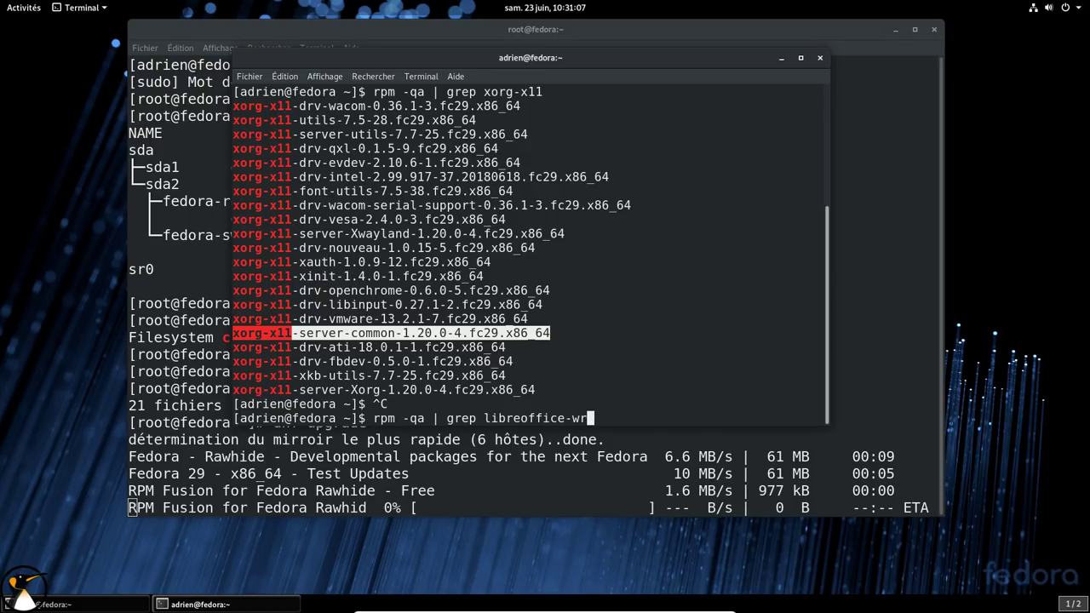
key("Return")
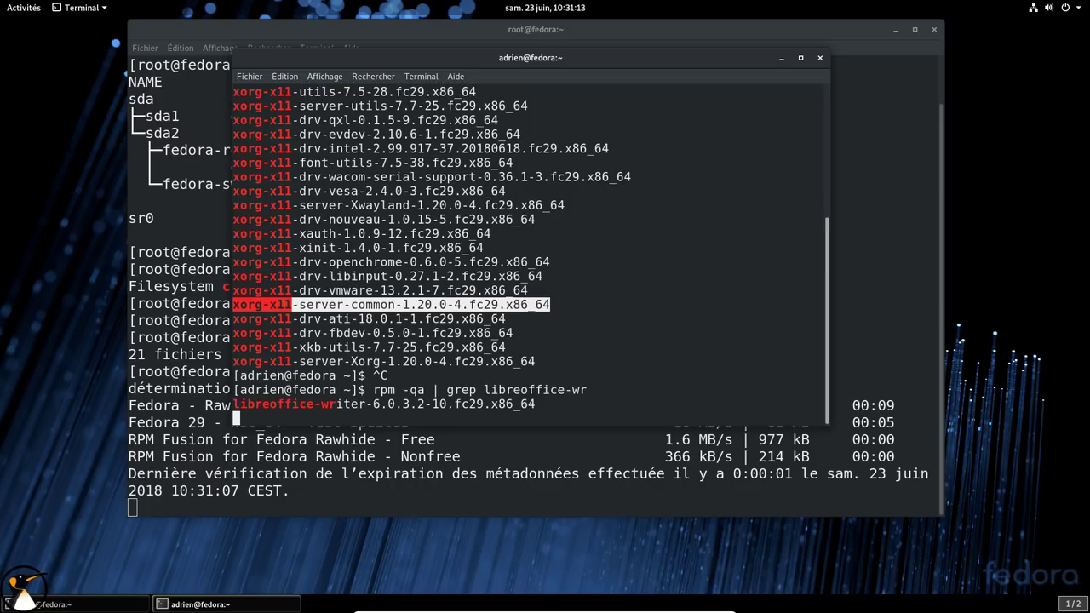
key("Up")
key("Down")
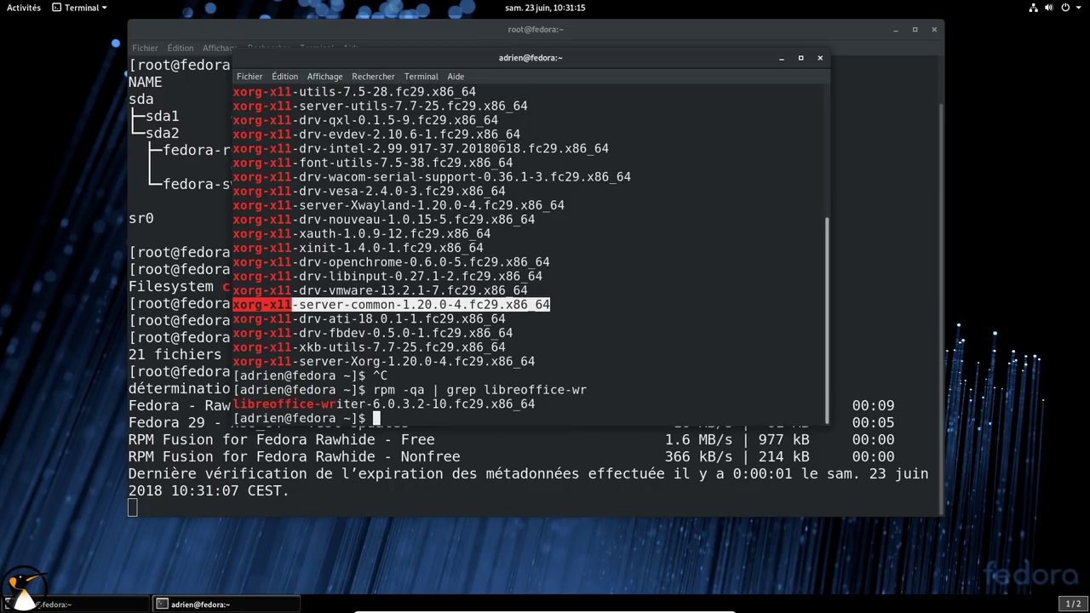
type("exit")
key("Return")
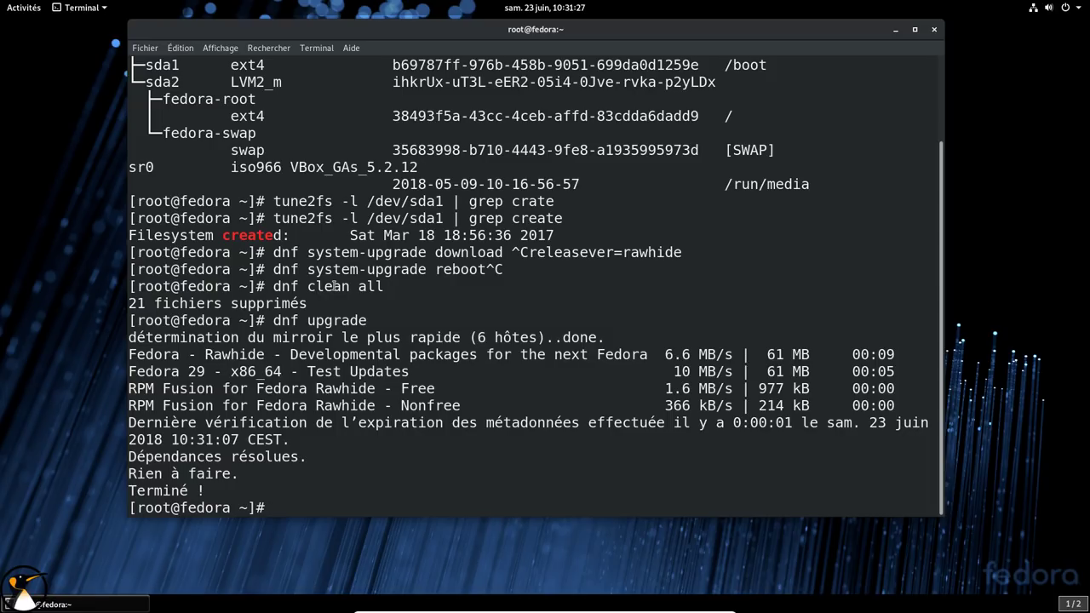
Launch Fichiers from the Afficher les applications grid in Activities
left_click(20, 11)
left_click(51, 495)
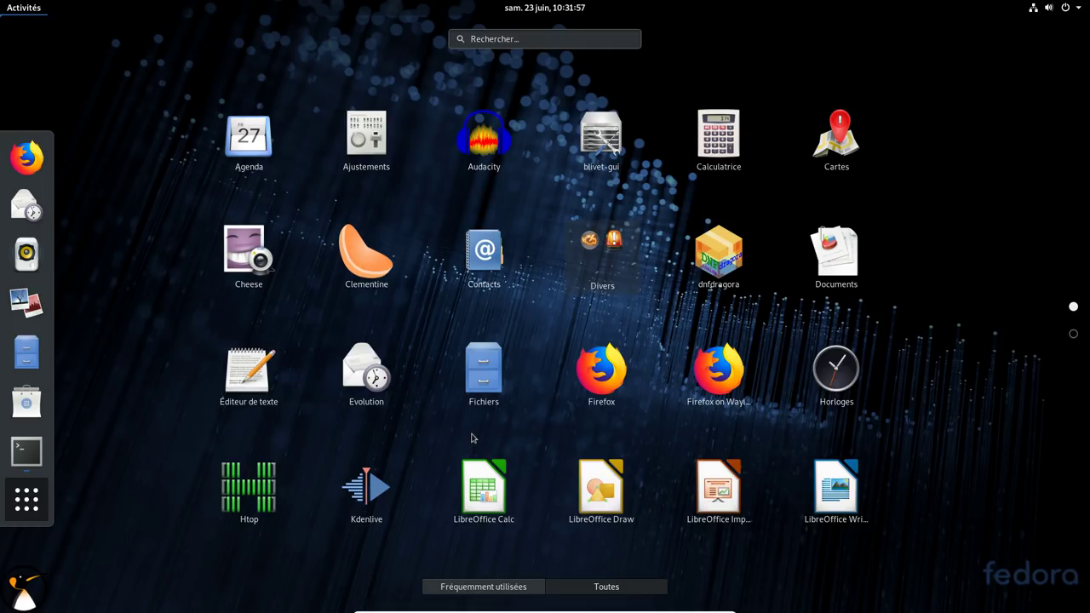
left_click(480, 388)
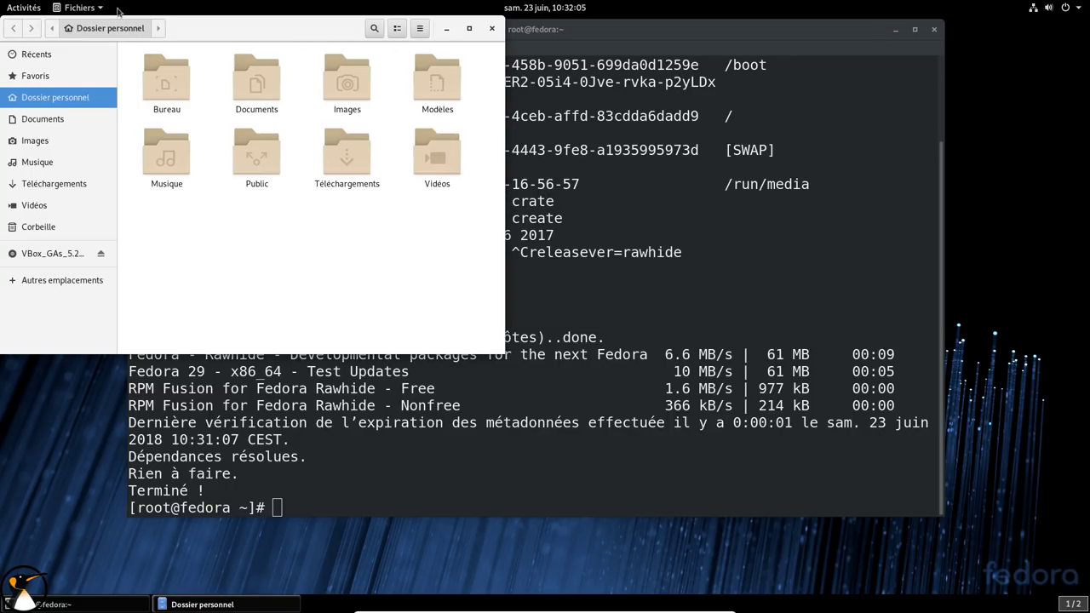
View the Files About dialog showing version 3.28.1-stable, then dismiss it
left_click(79, 8)
left_click(120, 181)
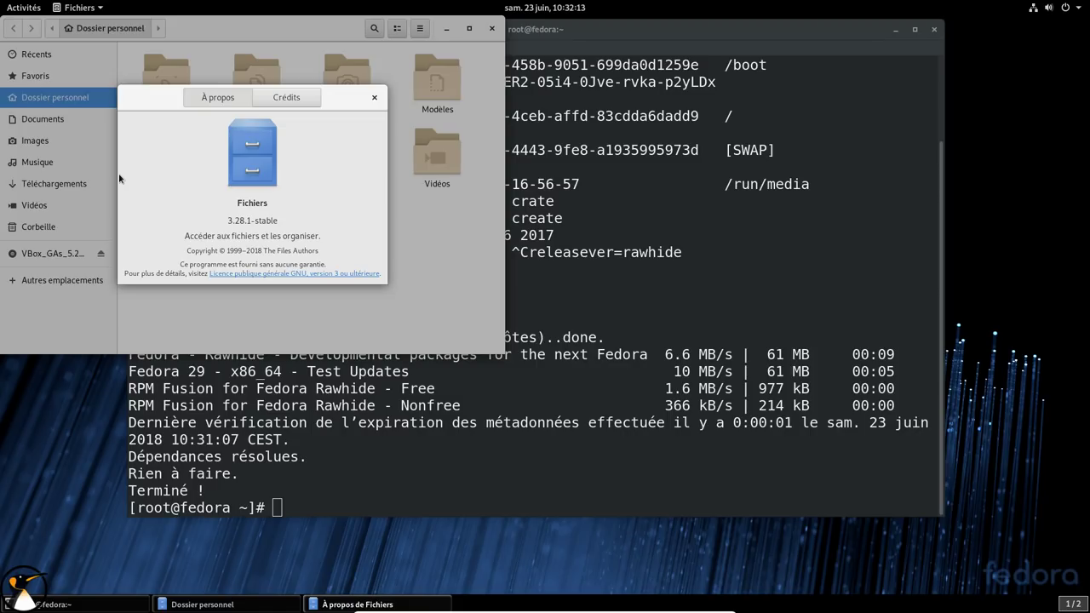
left_click(374, 97)
Close the Files window and show the installed applications grid
left_click_drag(297, 27, 529, 84)
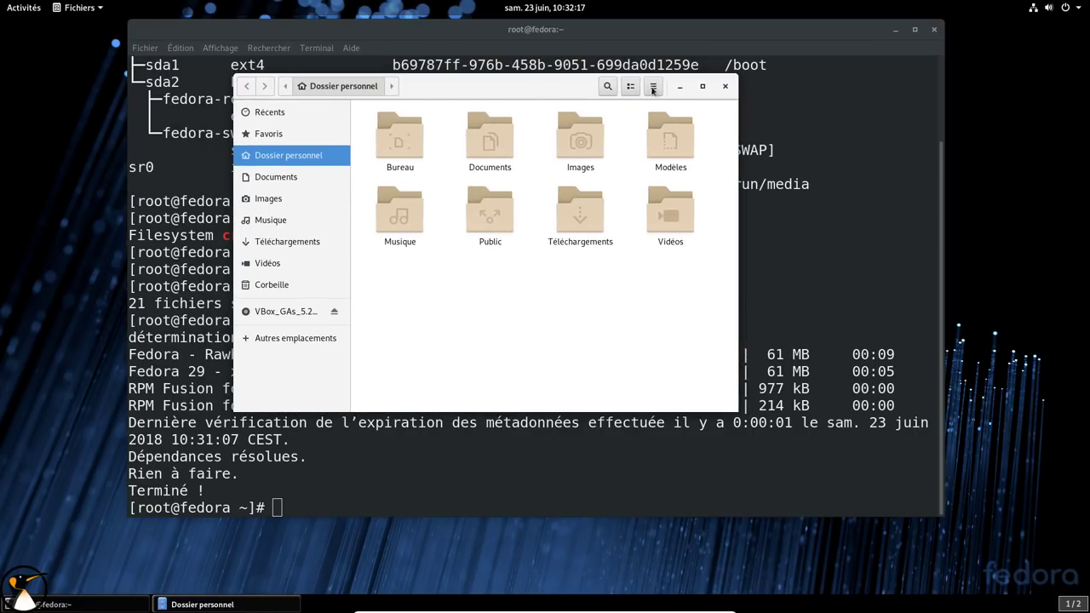
left_click(726, 86)
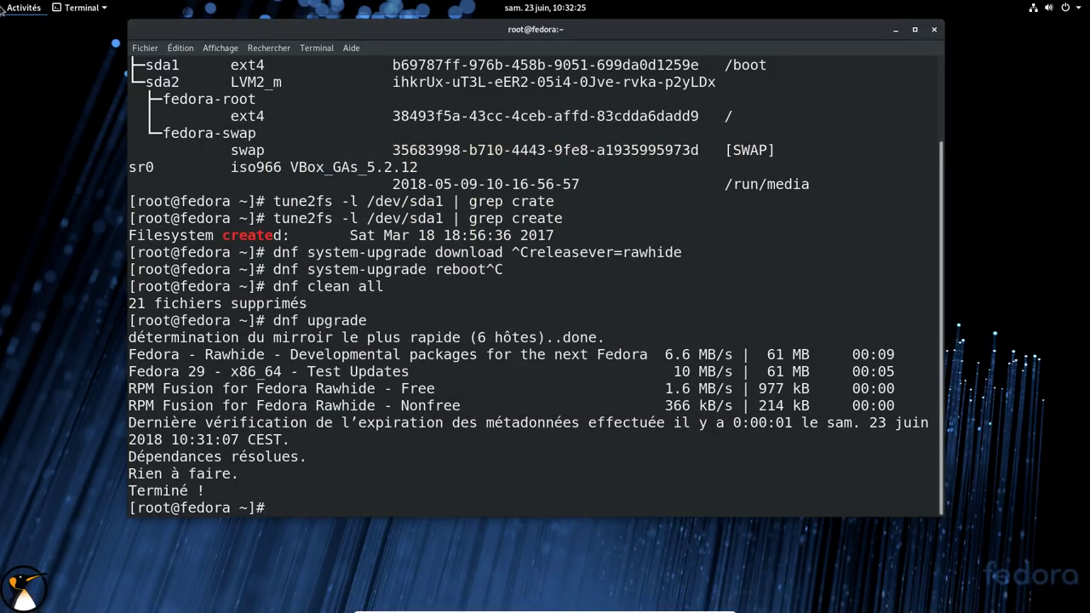
mouse_move(2, 2)
left_click(26, 500)
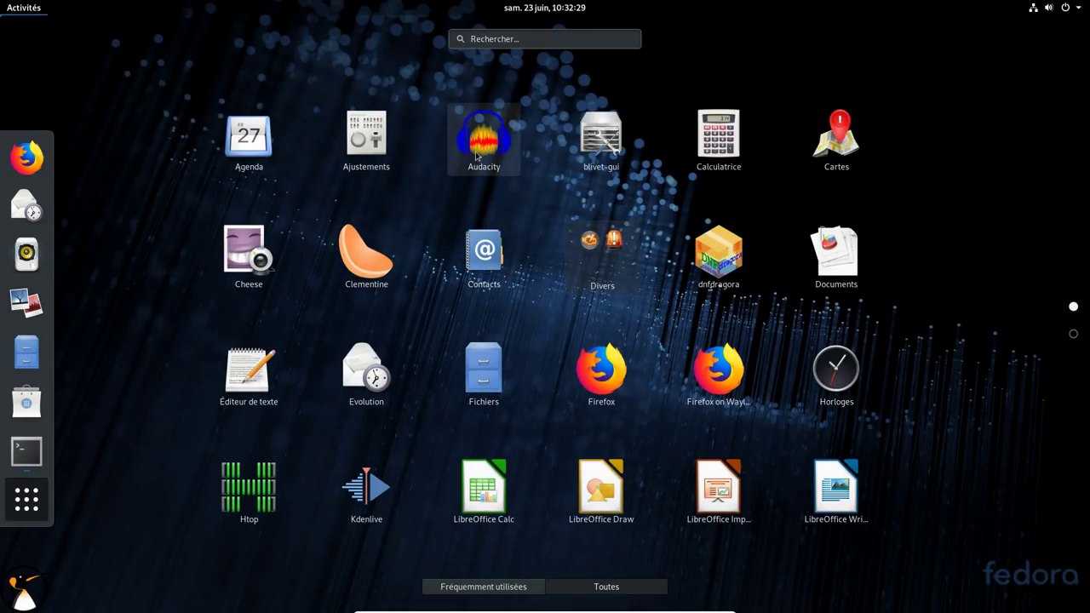
Launch Audacity, dismiss the welcome notice and record a short test clip
key("Escape")
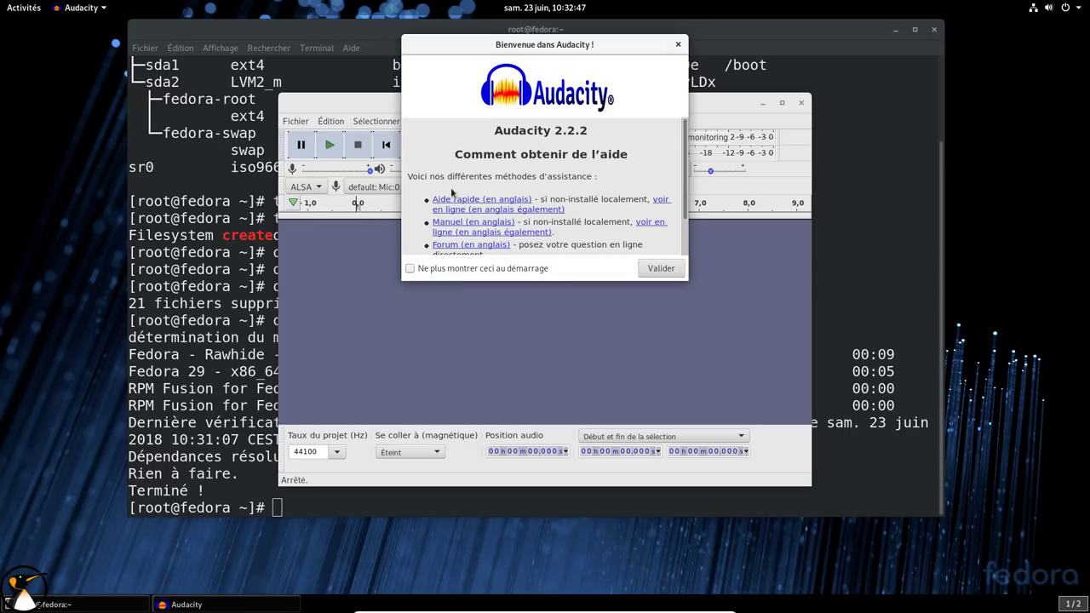
left_click(659, 269)
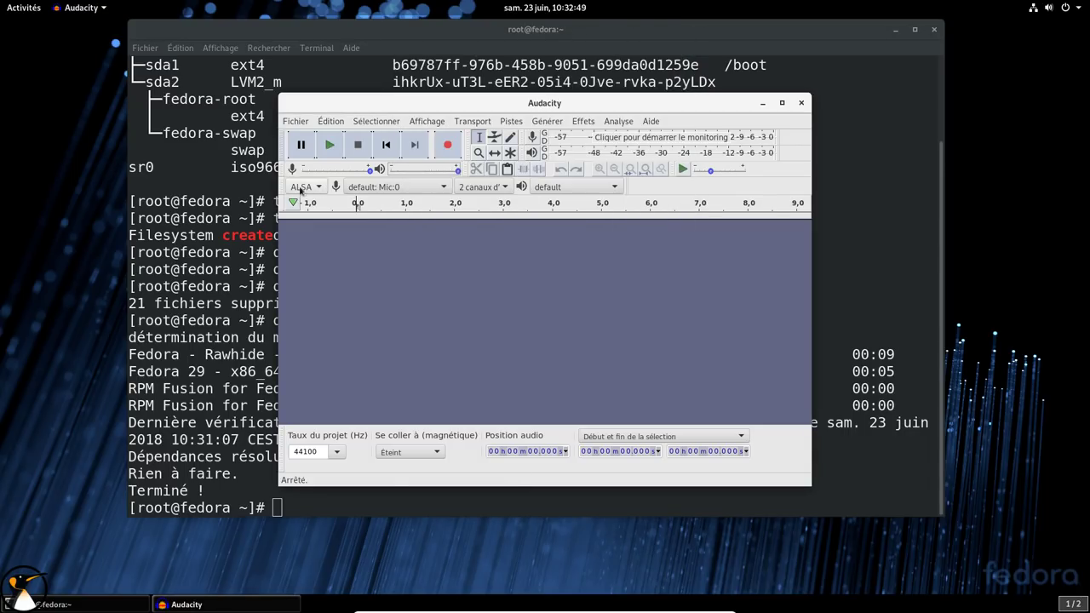
left_click(296, 121)
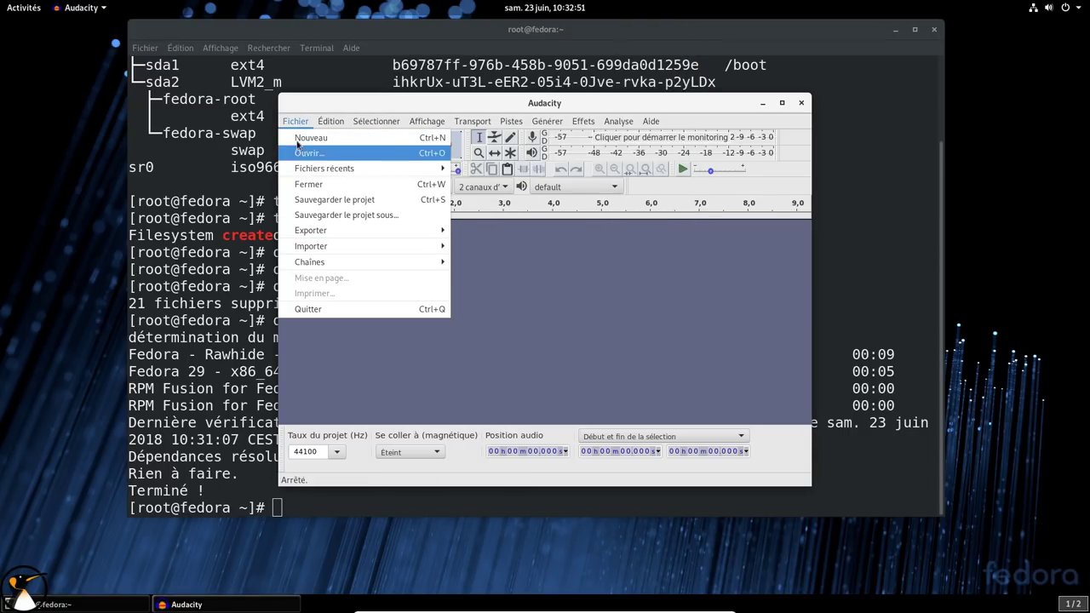
left_click(294, 120)
key("r")
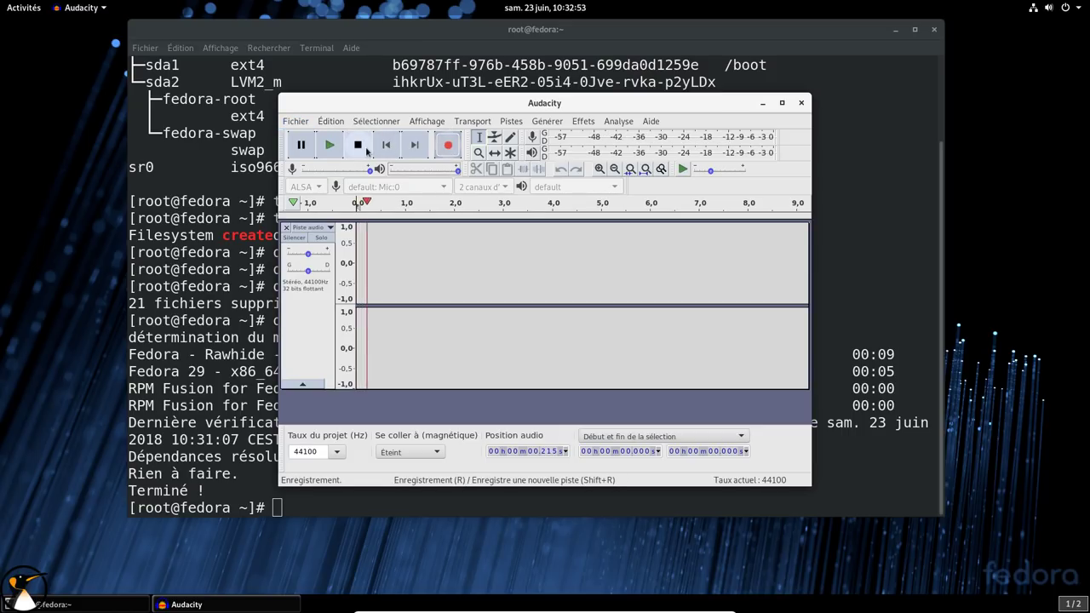
key("space")
Browse the Fichier and Pistes menus, then quit Audacity without saving the recording
left_click(308, 120)
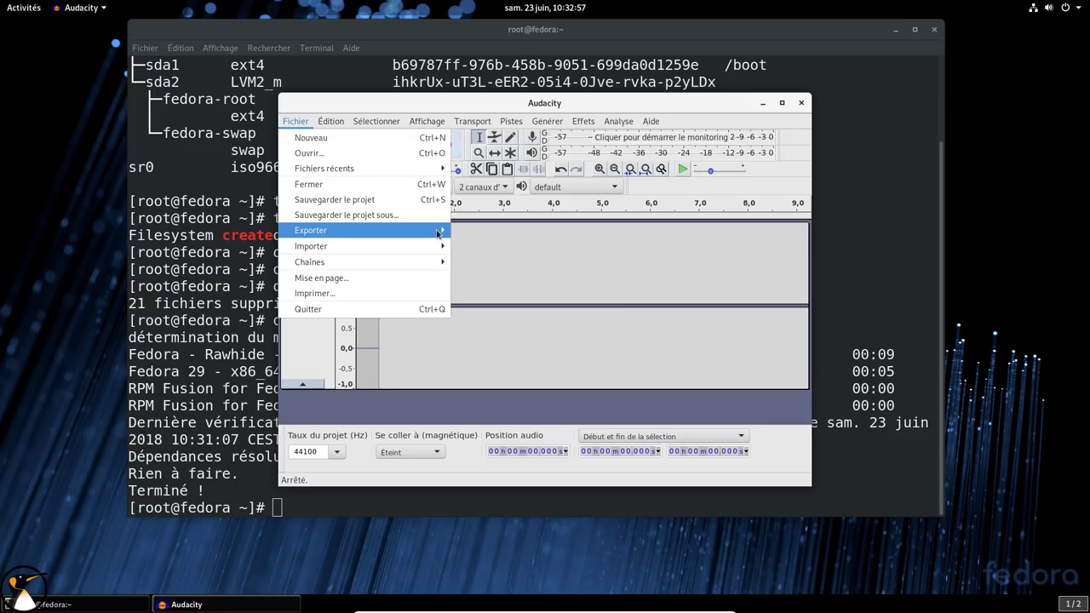
mouse_move(432, 234)
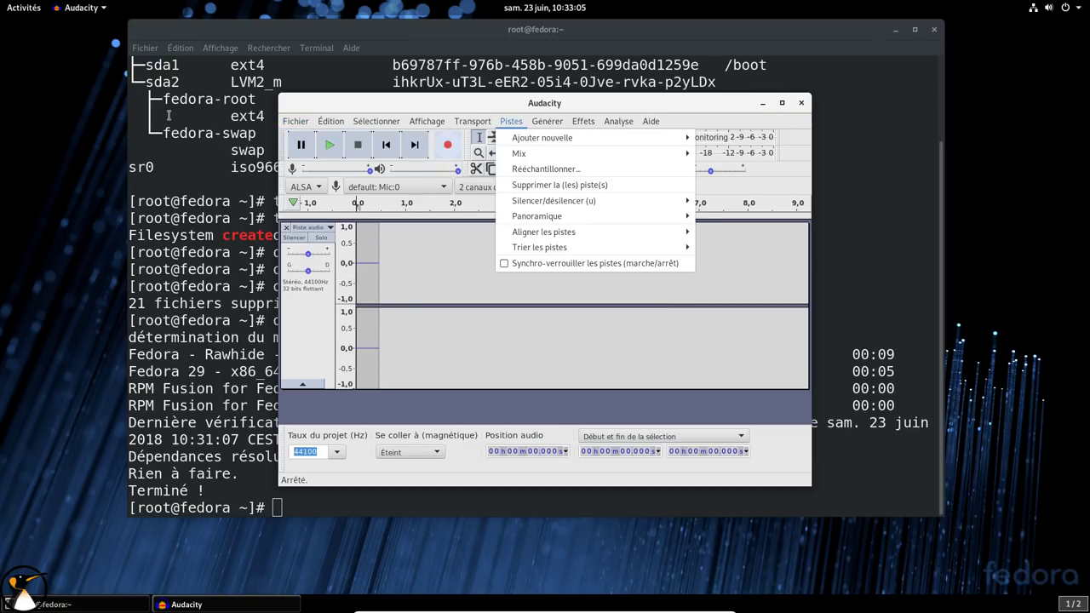
left_click(754, 134)
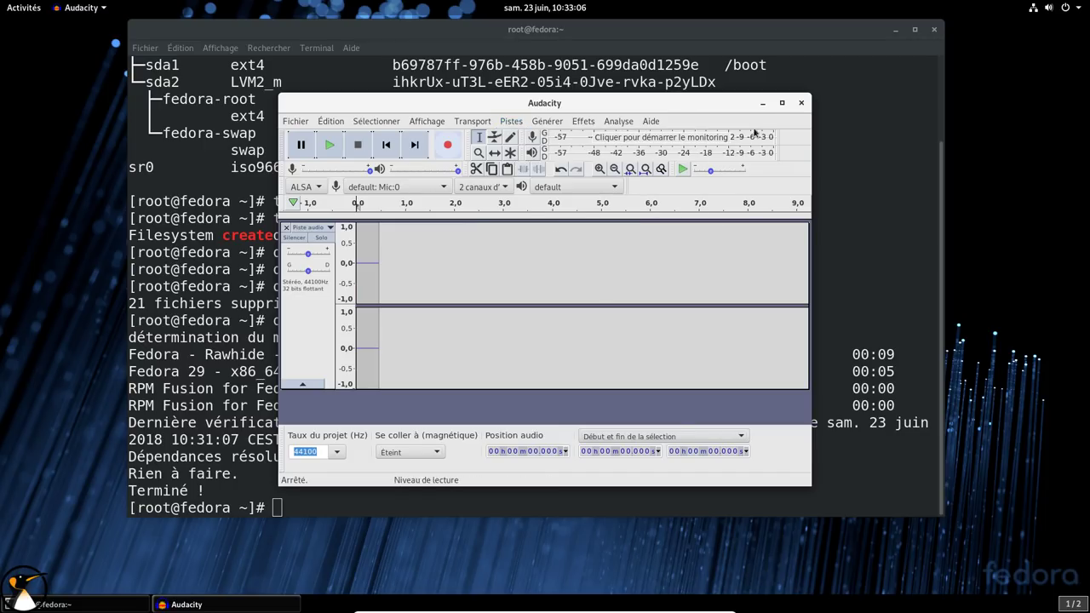
left_click(800, 103)
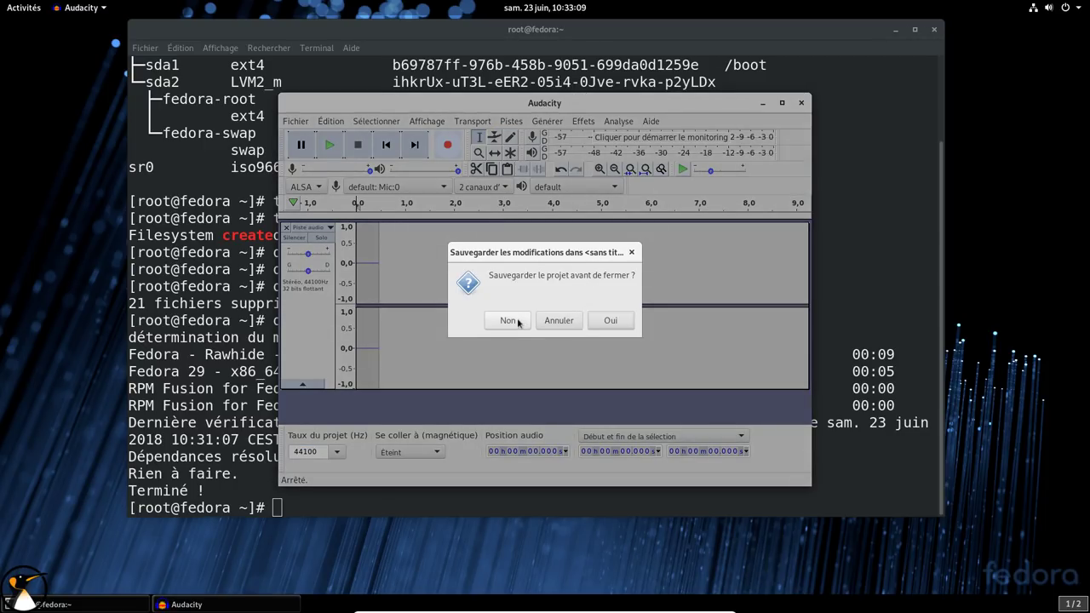
left_click(509, 320)
Search Activities for 'clem', then launch Logiciels from page 2 of the app grid
mouse_move(7, 7)
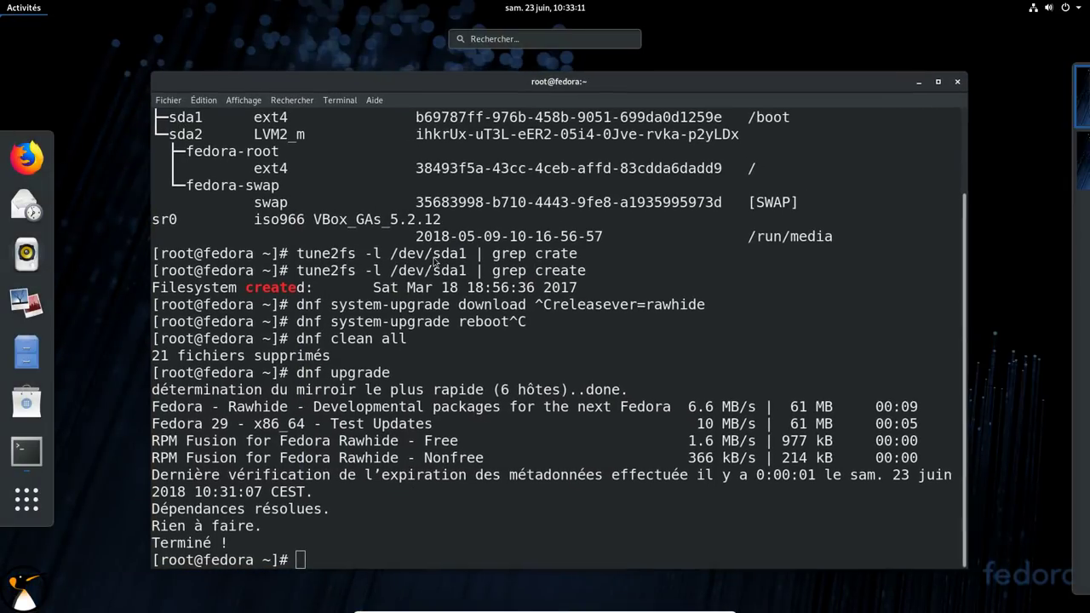
type("clem")
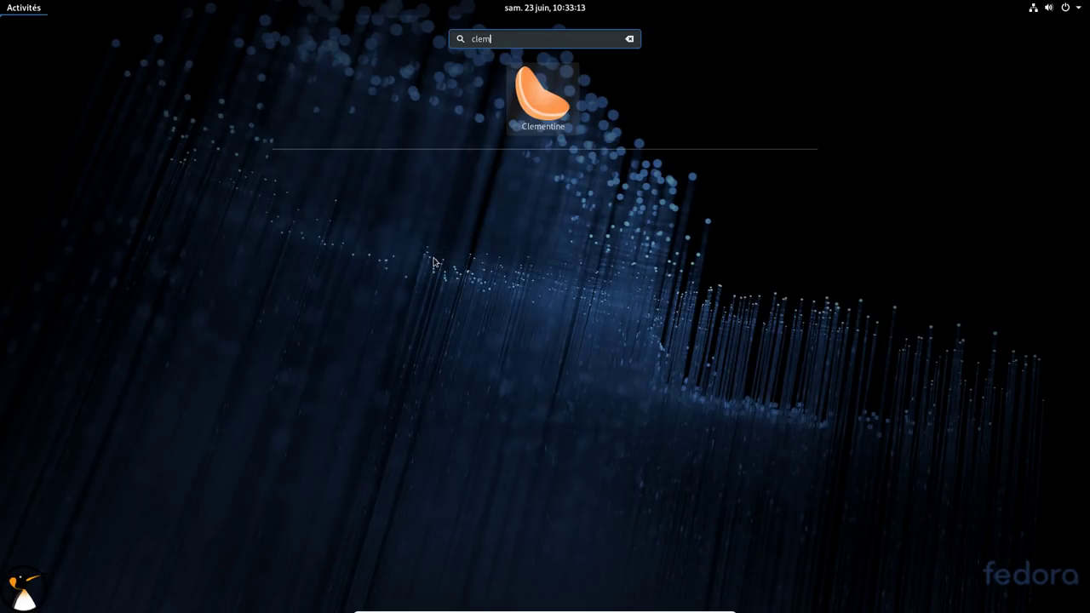
key("Escape")
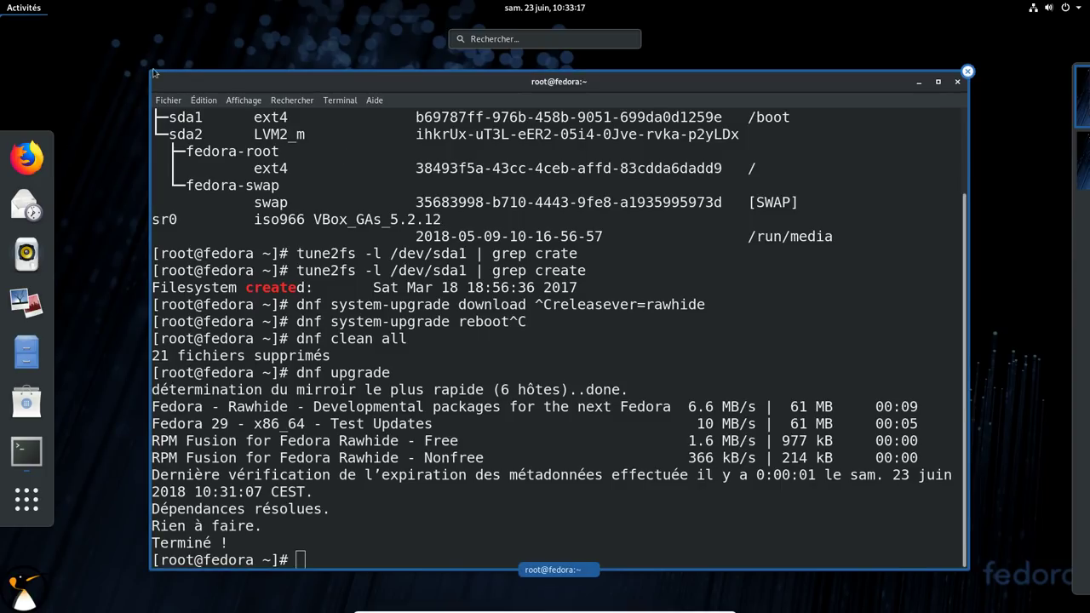
left_click(26, 500)
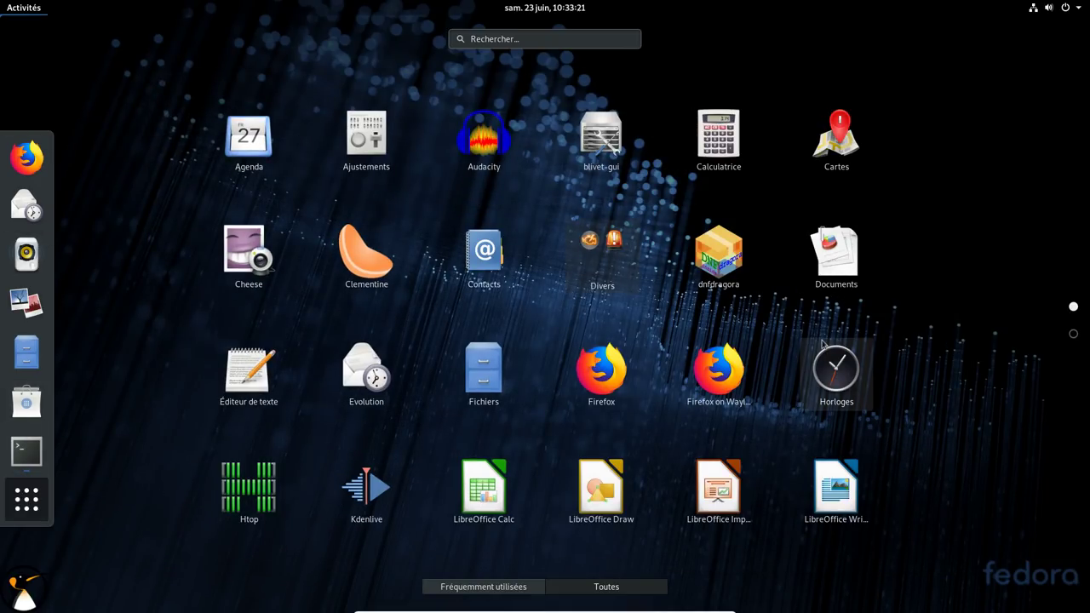
scroll(824, 343, "down", 1)
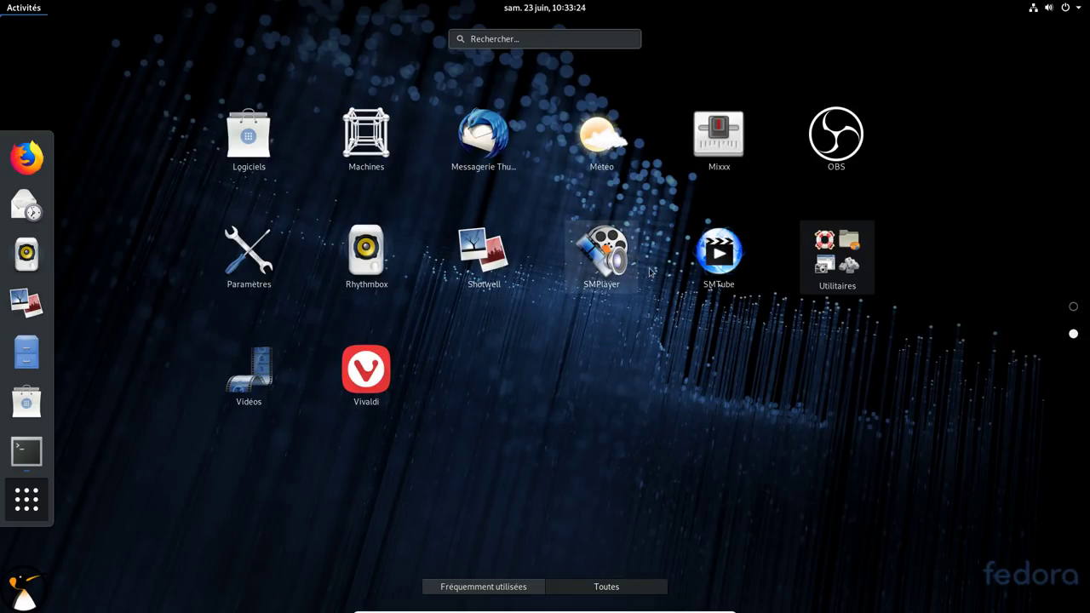
scroll(682, 315, "up", 1)
scroll(796, 451, "down", 1)
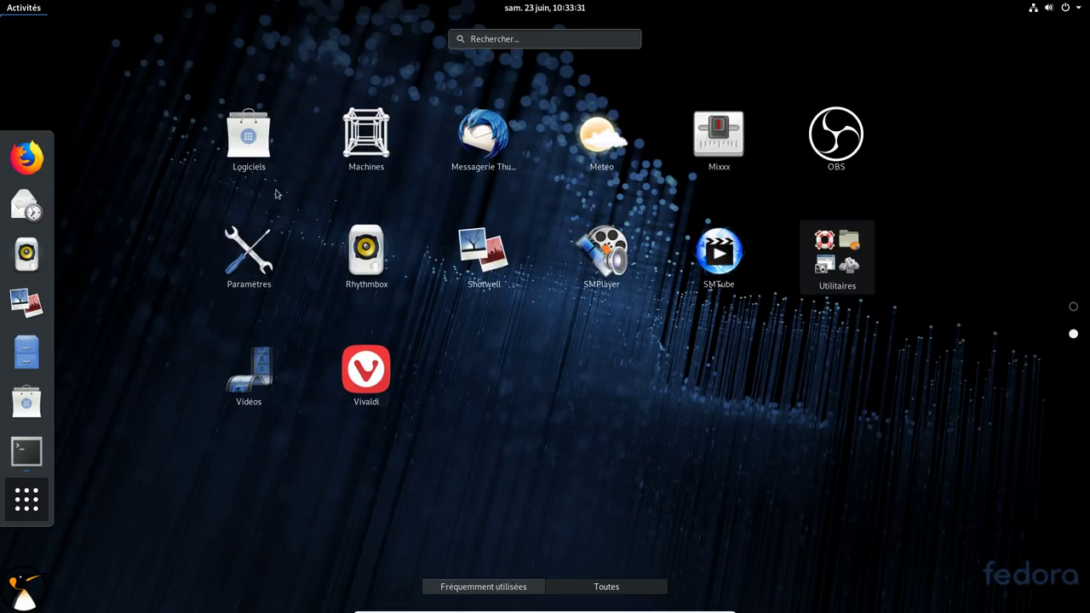
left_click(271, 154)
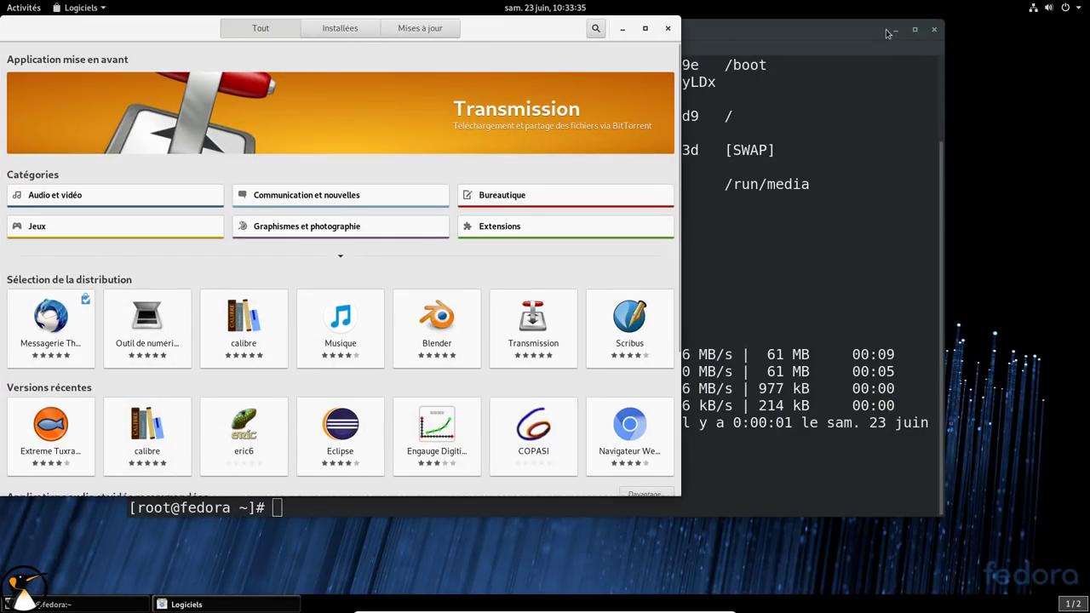
Move the terminal aside and drag the Software window to the screen centre
left_click(895, 30)
left_click(915, 29)
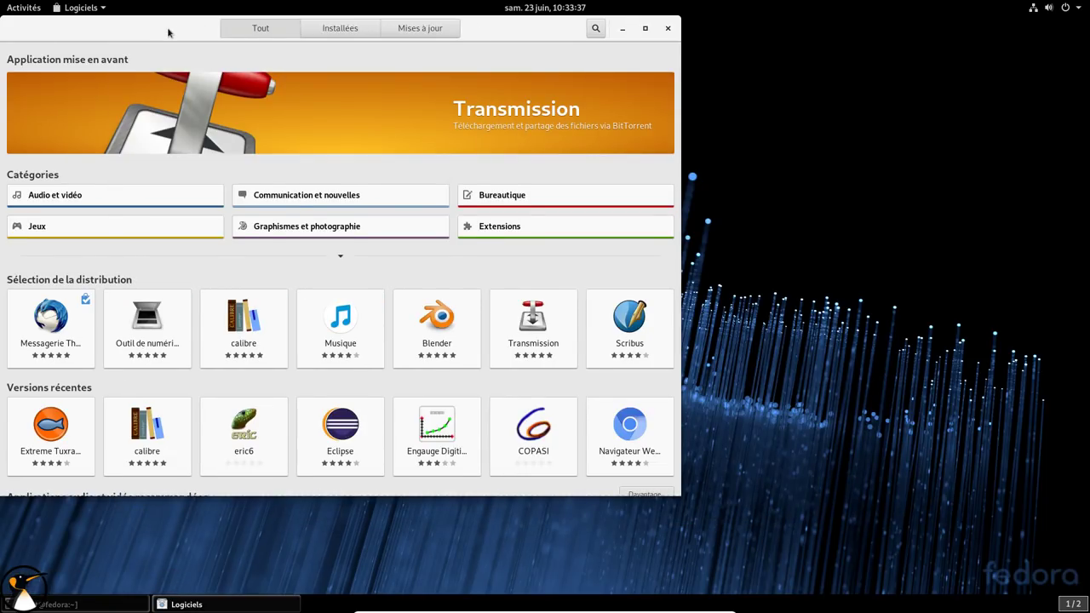
left_click_drag(171, 32, 354, 54)
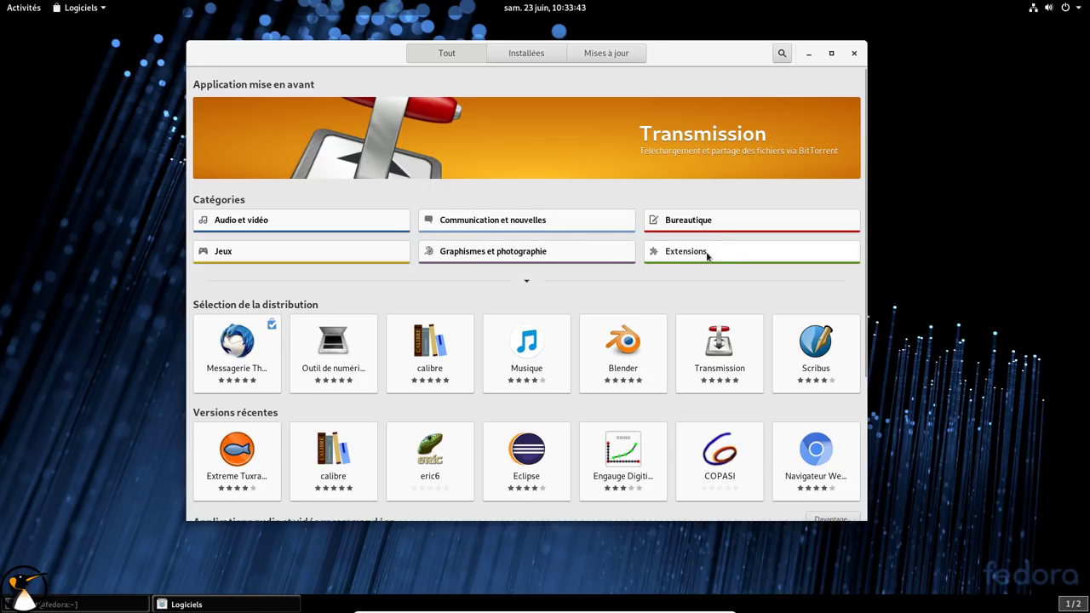
Open Extensions and browse the Extensions Shell, Pilotes matériel, Polices and Régionalisation tabs
left_click(708, 256)
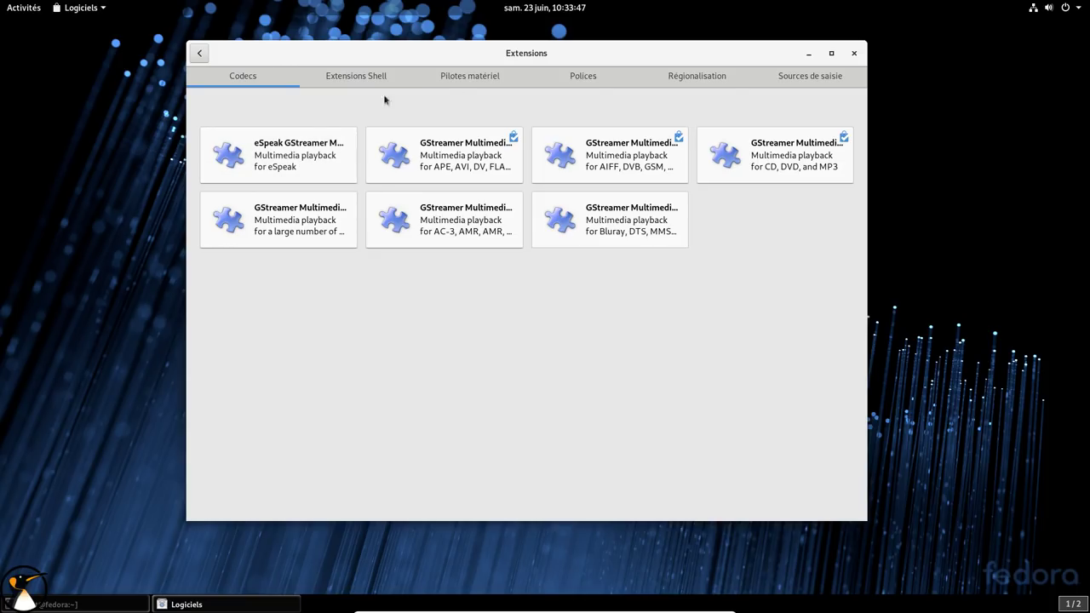
left_click(330, 84)
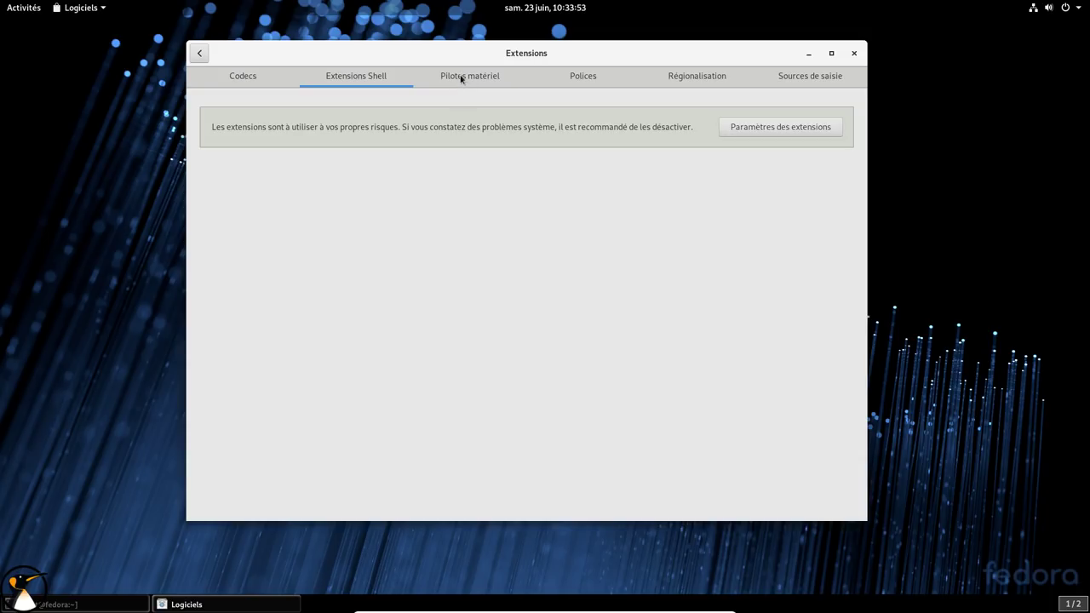
left_click(461, 79)
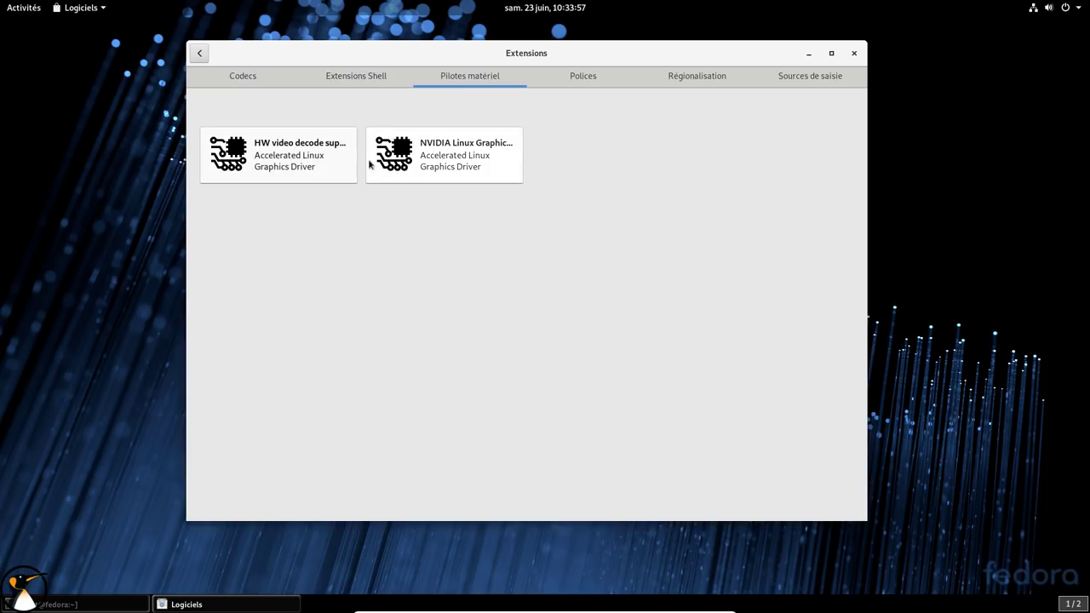
left_click(584, 84)
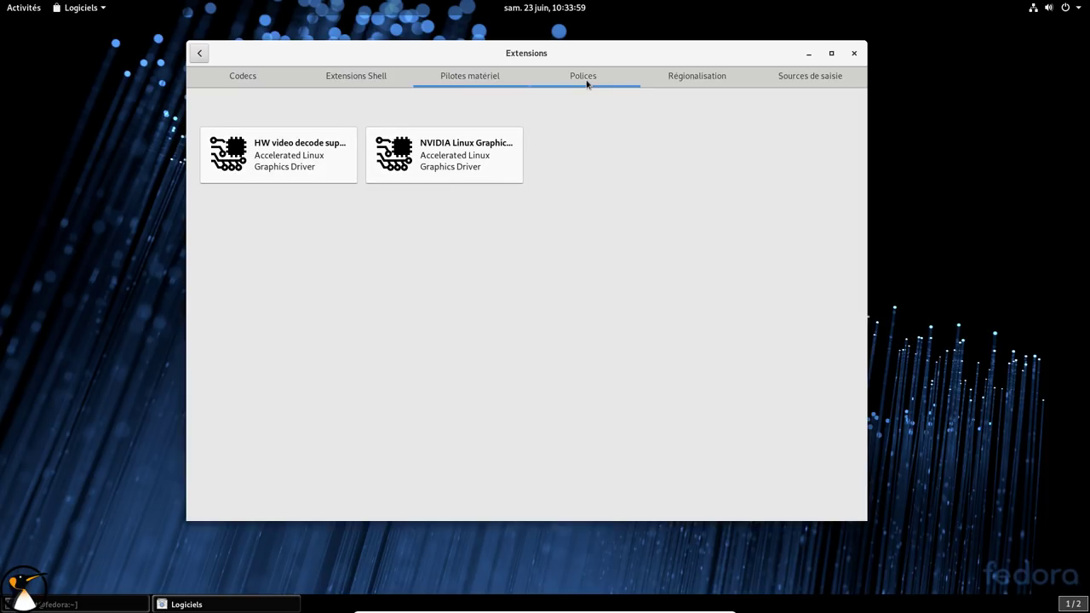
left_click(683, 86)
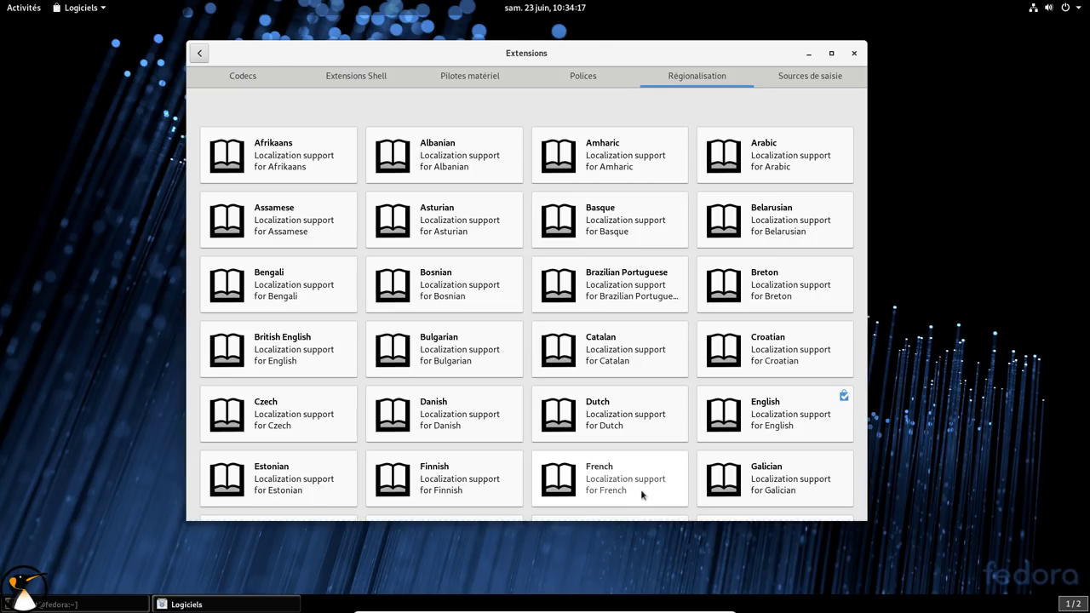
Install the French localization pack, then go back twice toward the overview
left_click(641, 490)
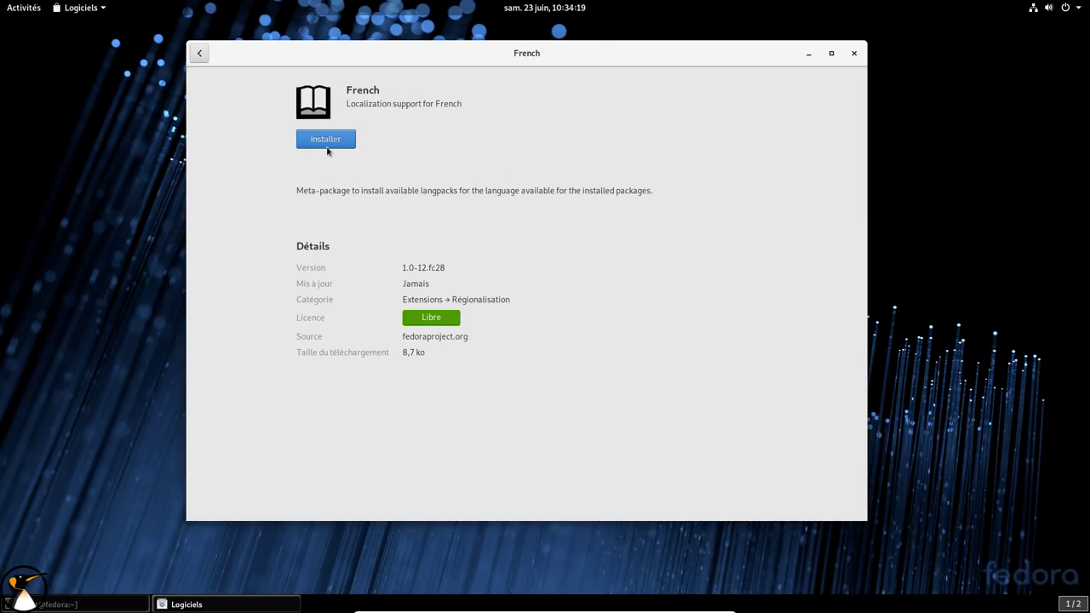
left_click(327, 145)
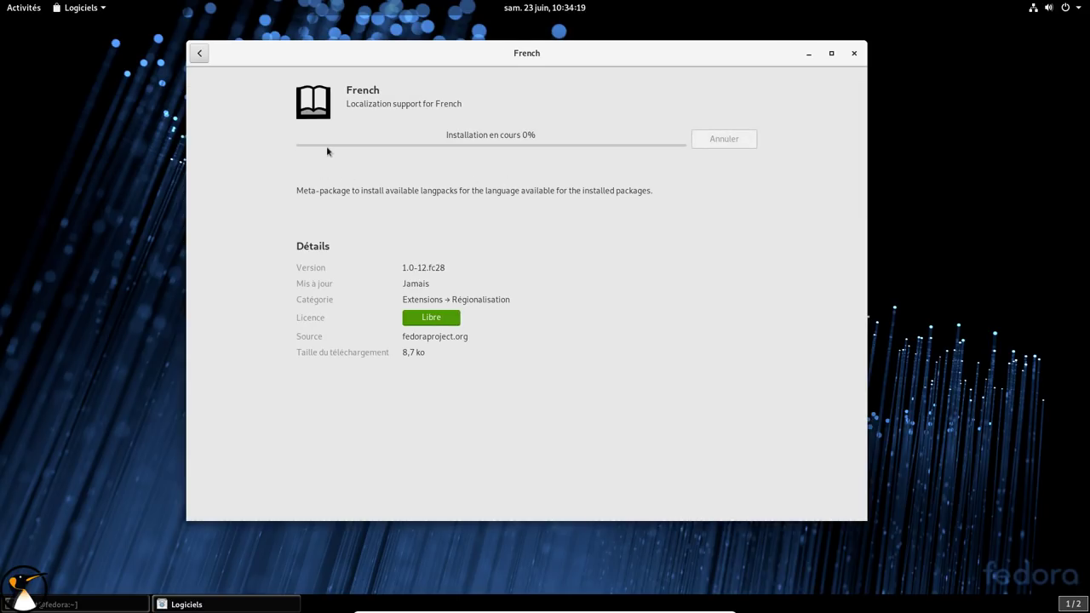
left_click(199, 54)
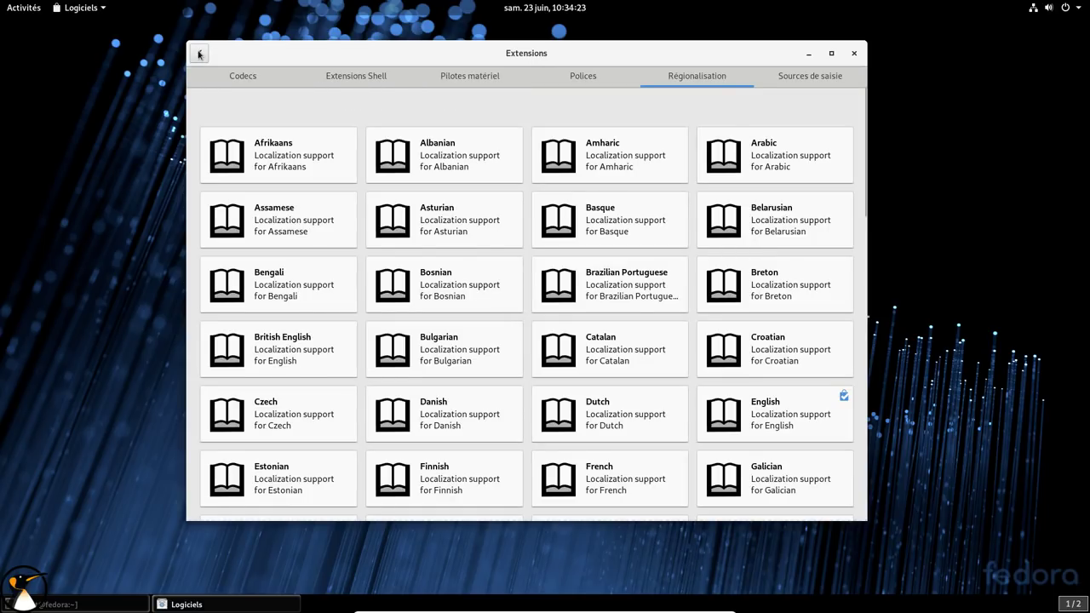
left_click(199, 54)
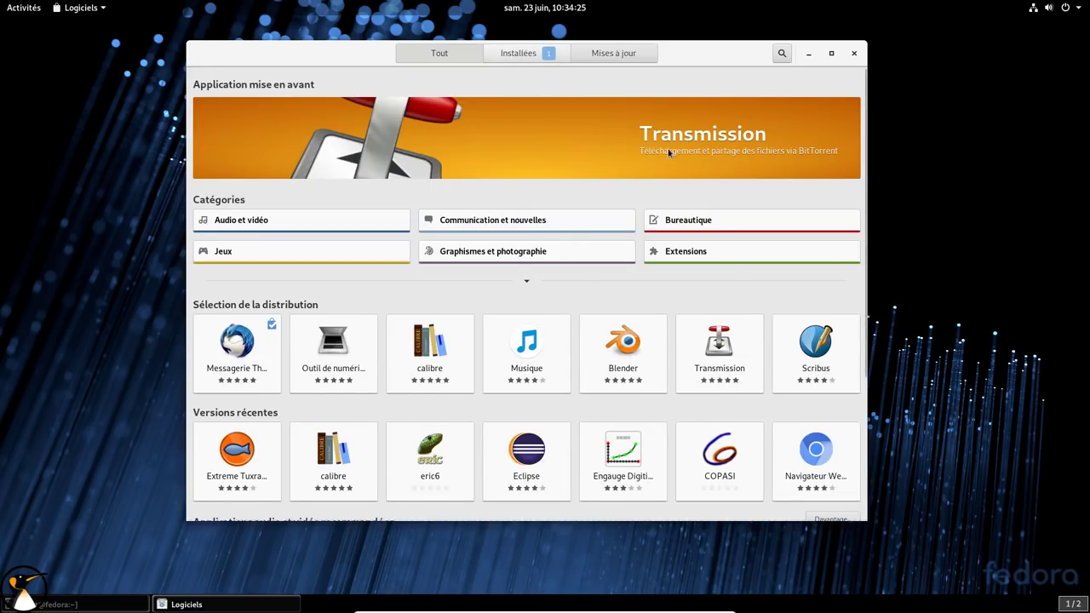
Reopen Extensions and scroll through the Sources de saisie input sources
left_click(739, 256)
left_click(816, 79)
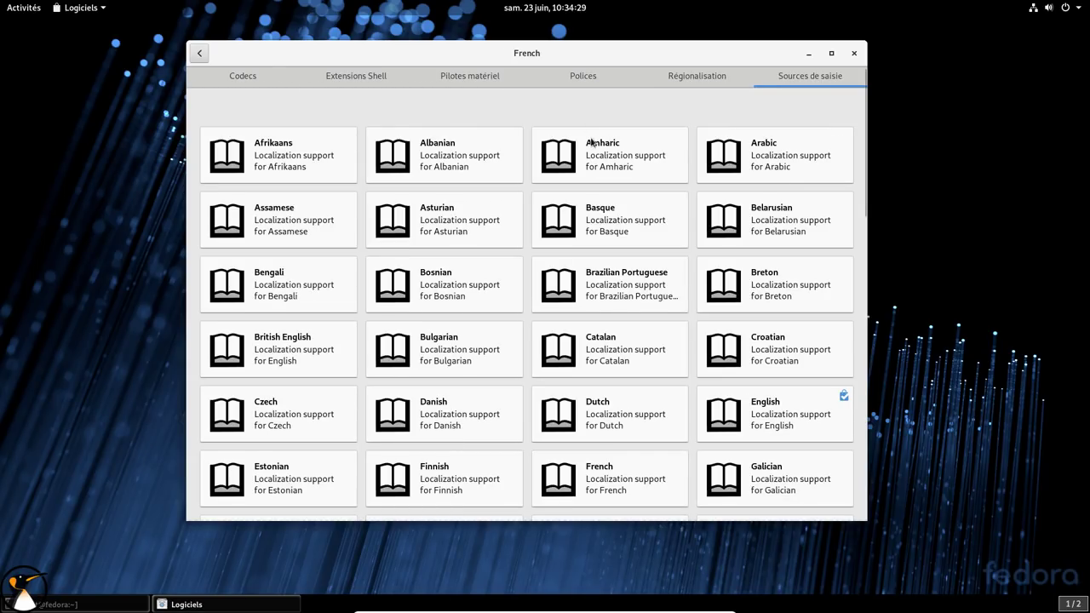
scroll(628, 238, "down", 2)
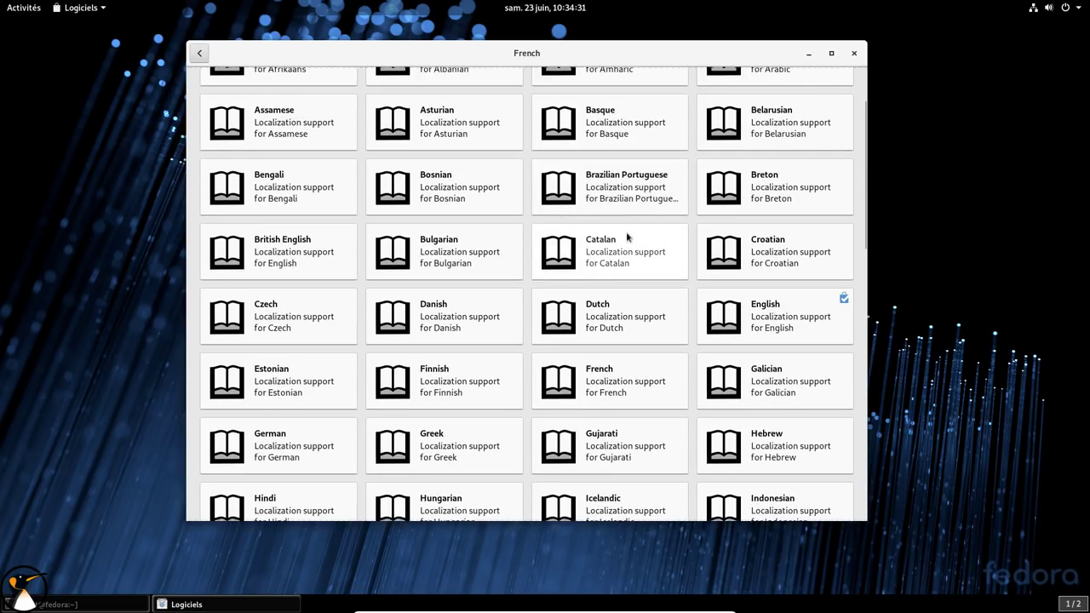
scroll(615, 247, "up", 2)
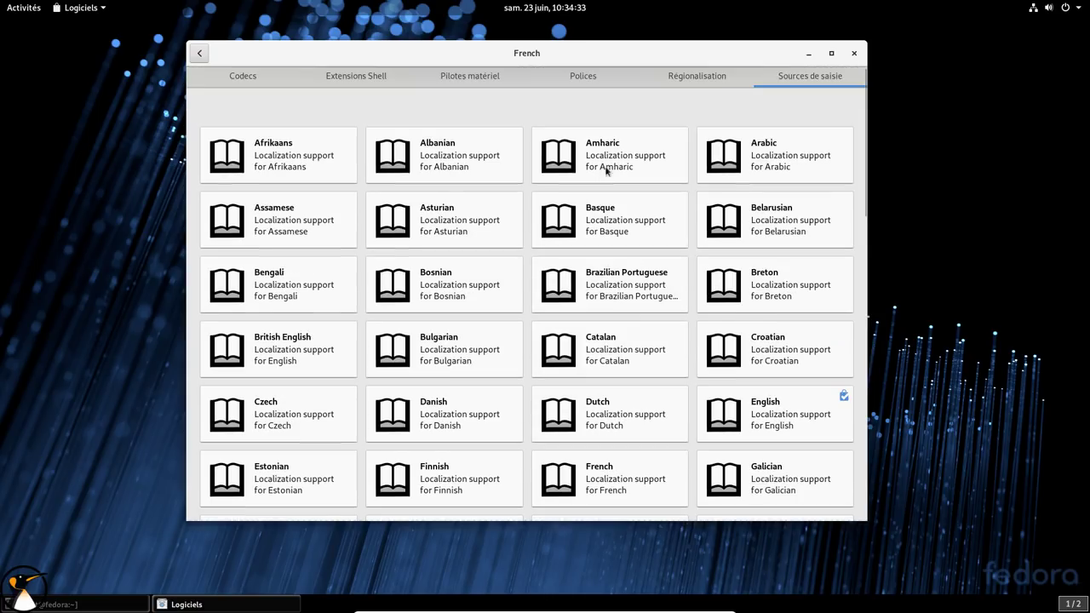
Scroll through the Polices catalogue of installable fonts
left_click(547, 78)
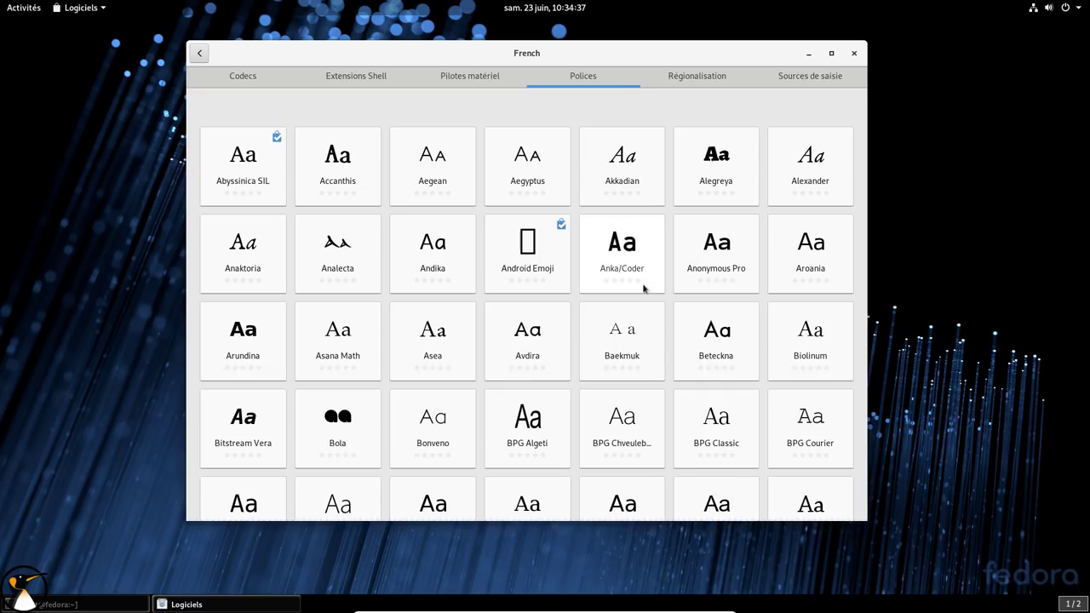
scroll(642, 290, "down", 5)
scroll(604, 302, "down", 9)
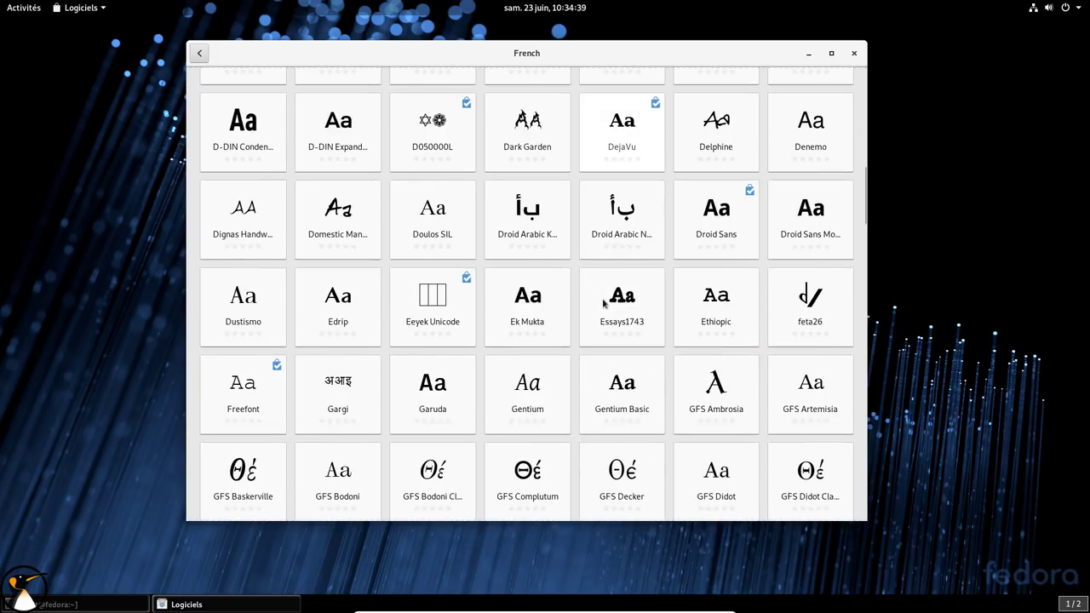
scroll(563, 377, "down", 3)
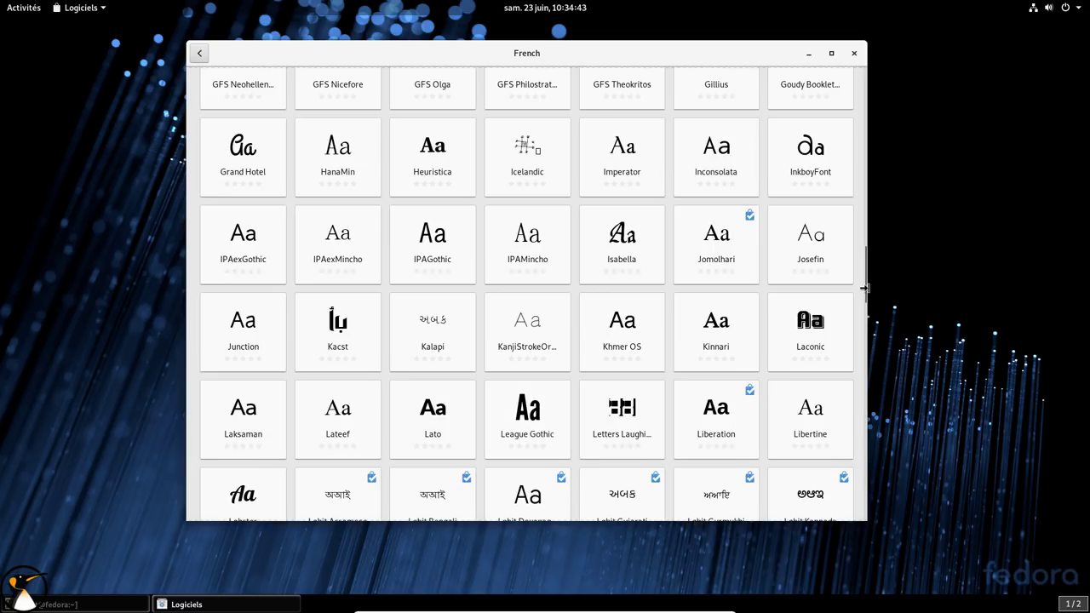
scroll(864, 247, "up", 3)
scroll(876, 89, "up", 10)
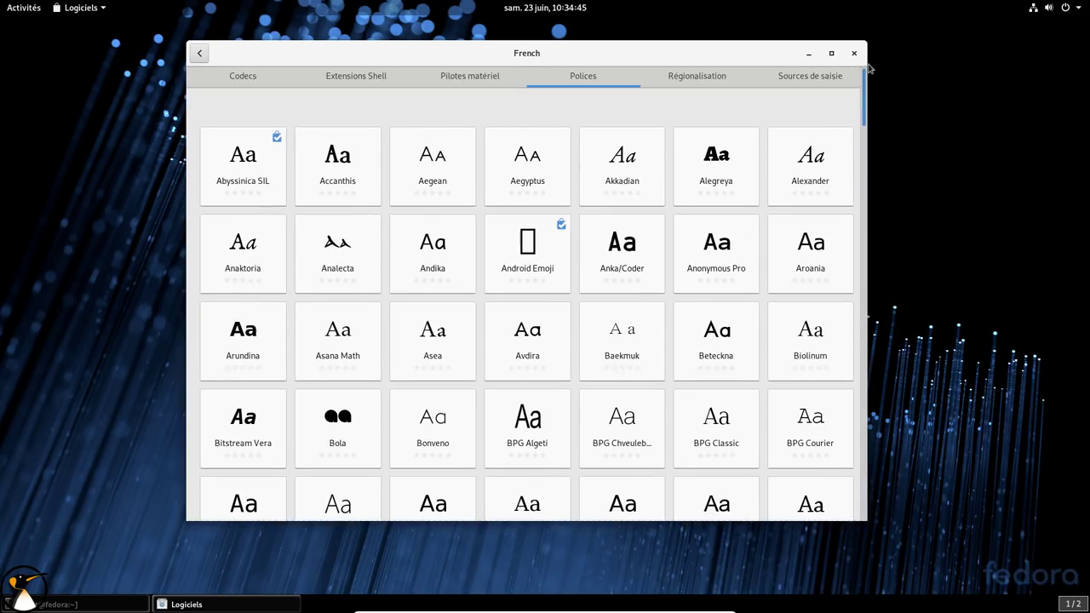
Check the À propos version (3.29.1), then open Dépôts de Logiciels from the app menu
left_click(78, 7)
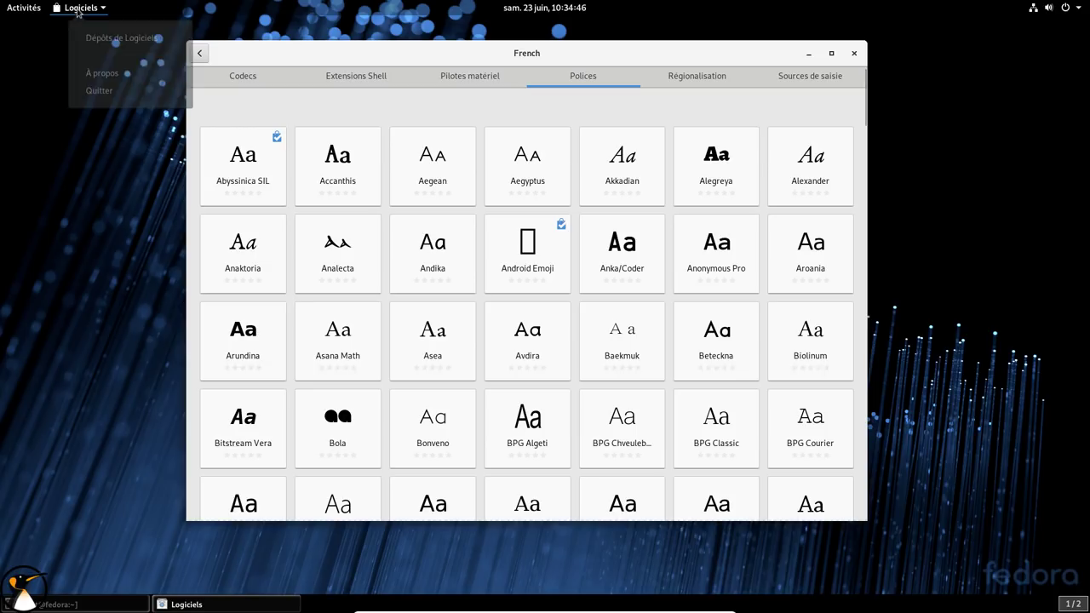
left_click(92, 74)
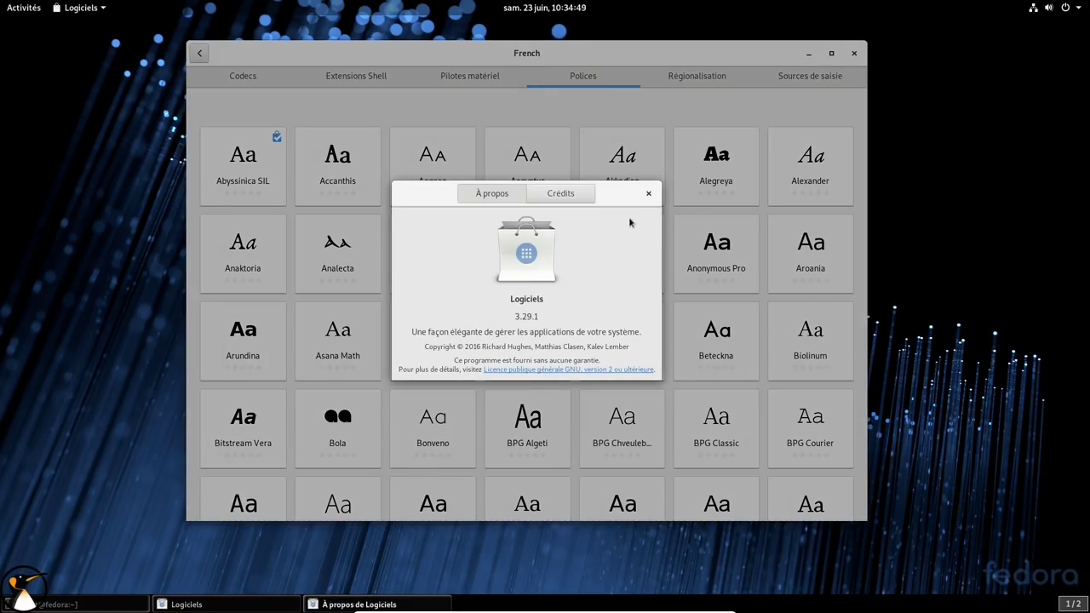
left_click(648, 194)
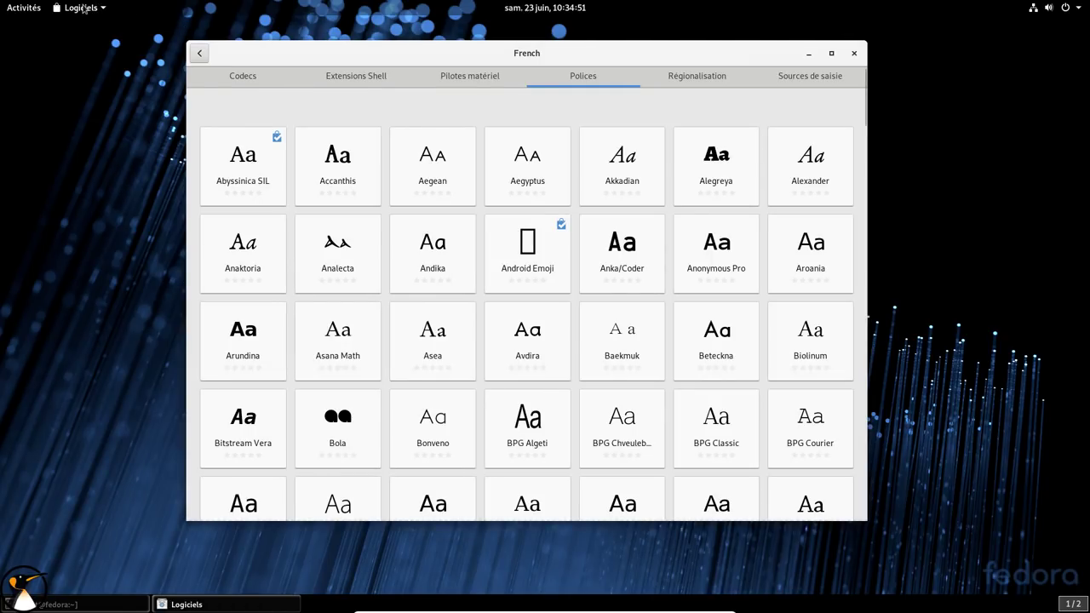
left_click(83, 9)
left_click(92, 48)
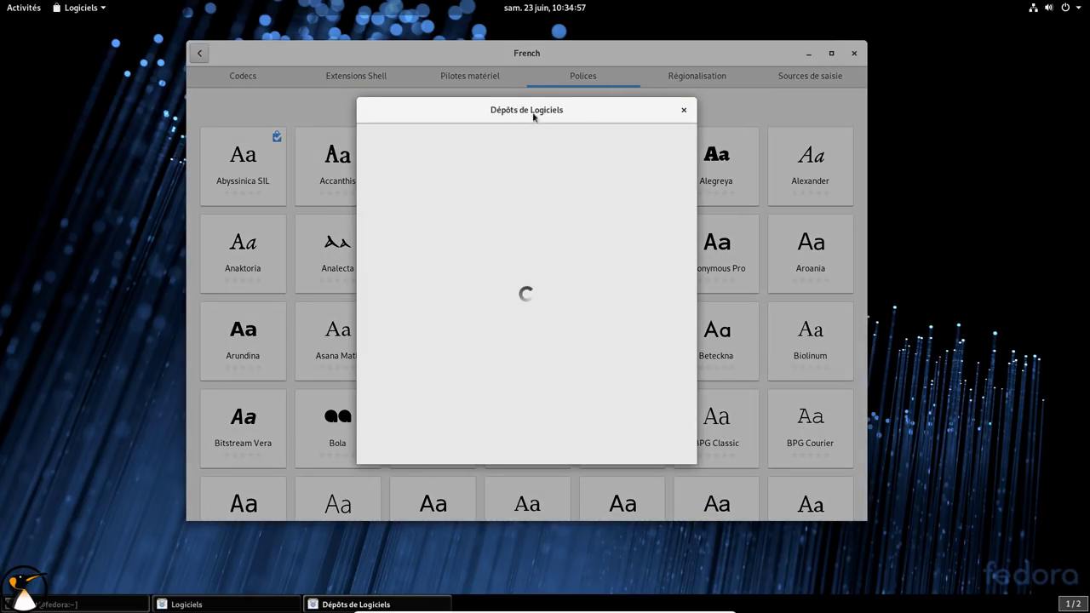
Move and enlarge the repositories window, check the root terminal, then minimize it
left_click_drag(533, 117, 500, 91)
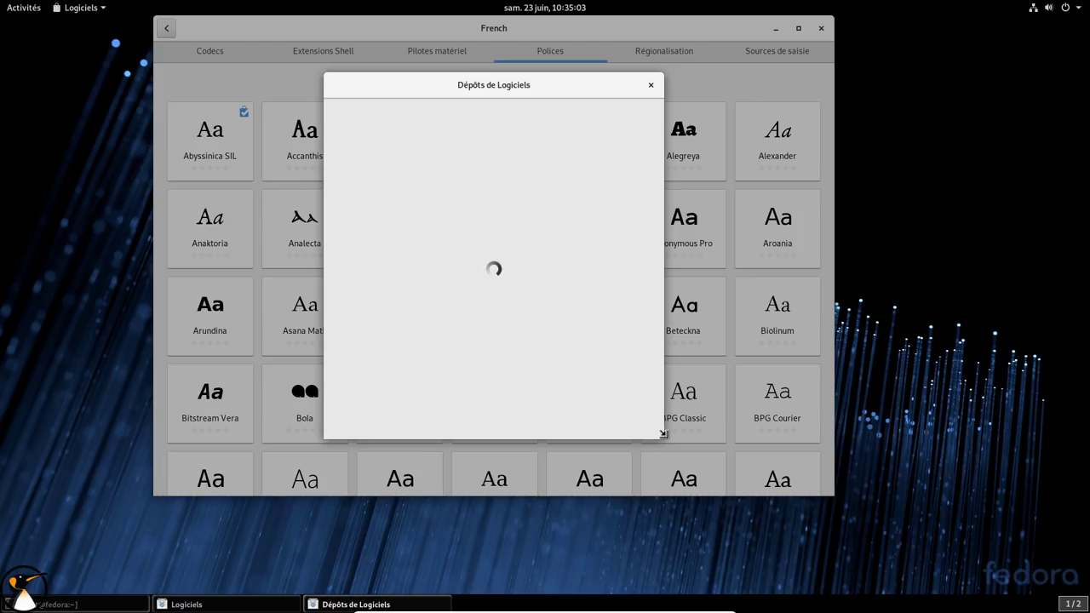
left_click_drag(663, 434, 737, 486)
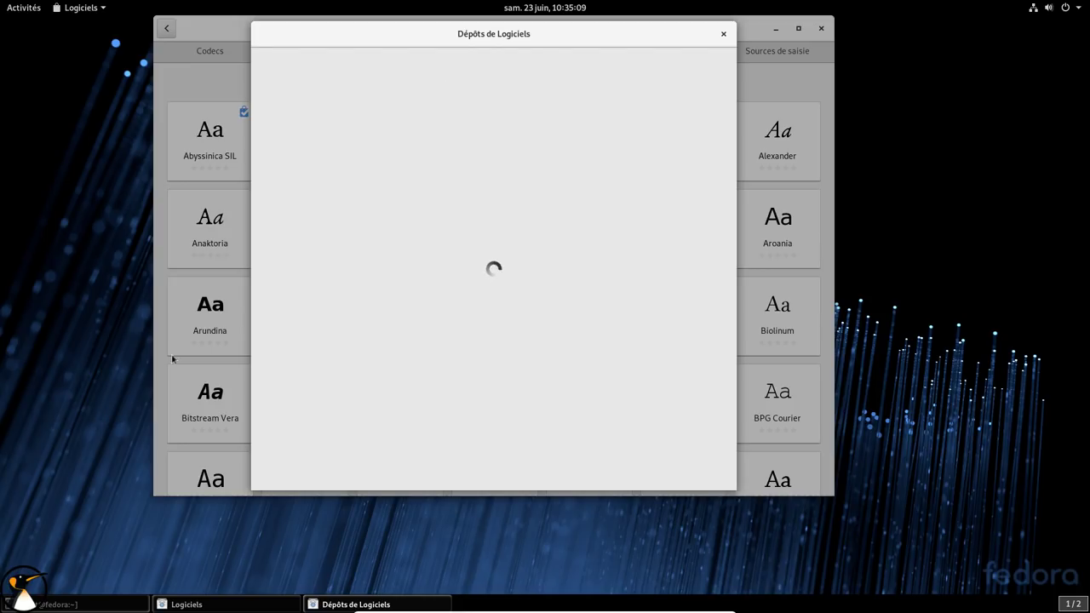
left_click(51, 605)
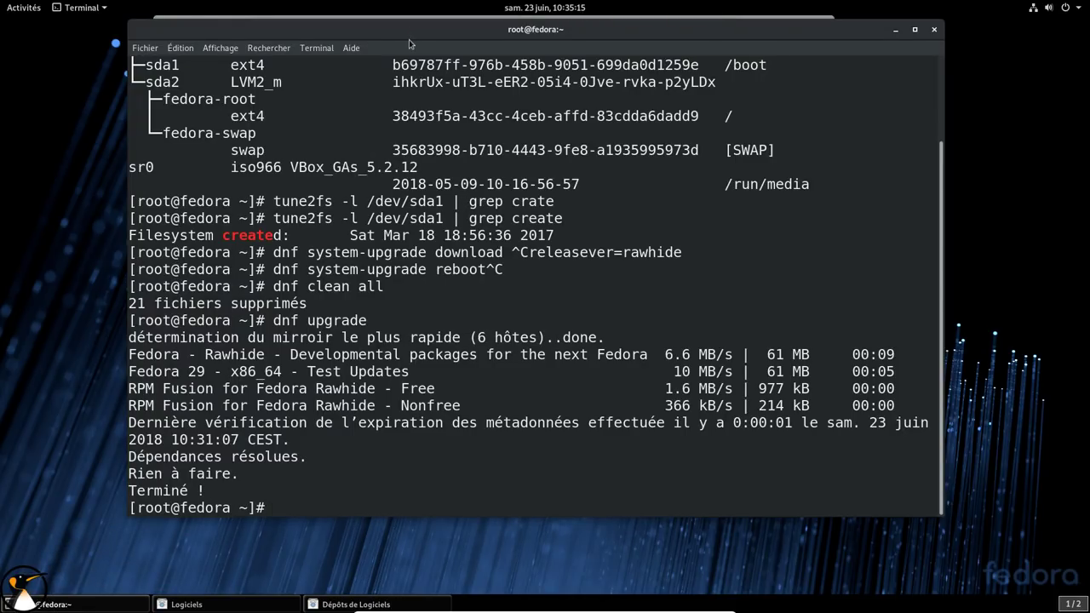
left_click_drag(413, 34, 424, 85)
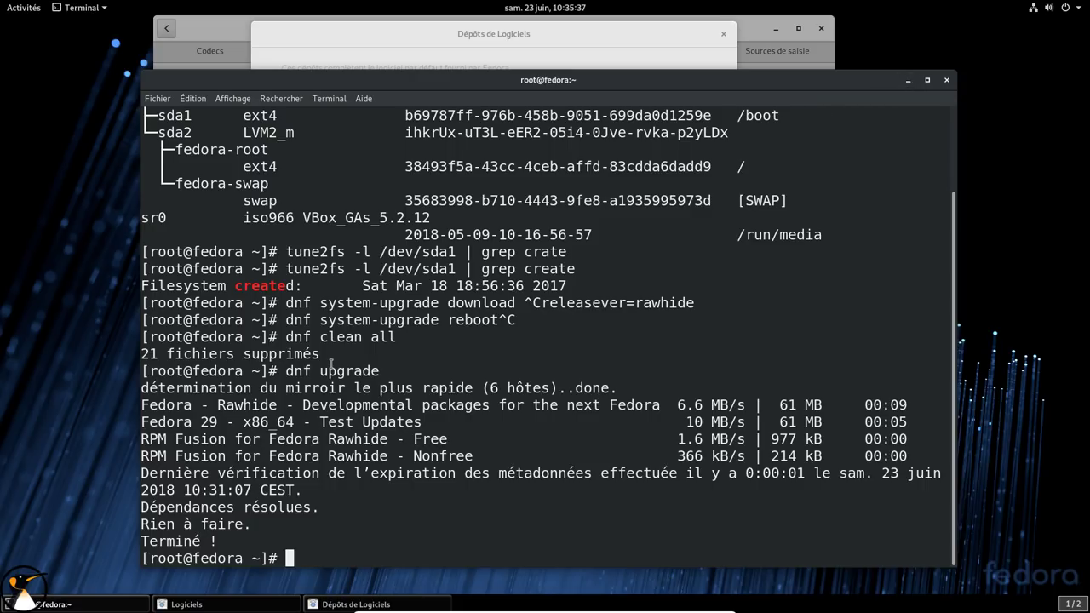
left_click(908, 80)
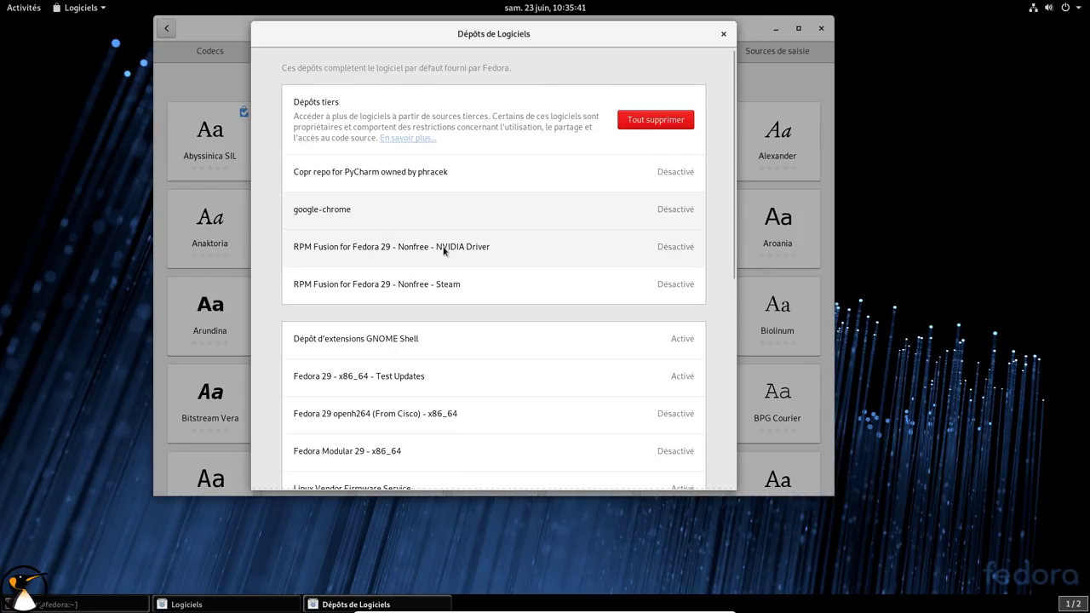
Choose to disable the Fedora 29 - x86_64 - Test Updates repository and confirm Désactiver
scroll(439, 247, "down", 1)
left_click(459, 329)
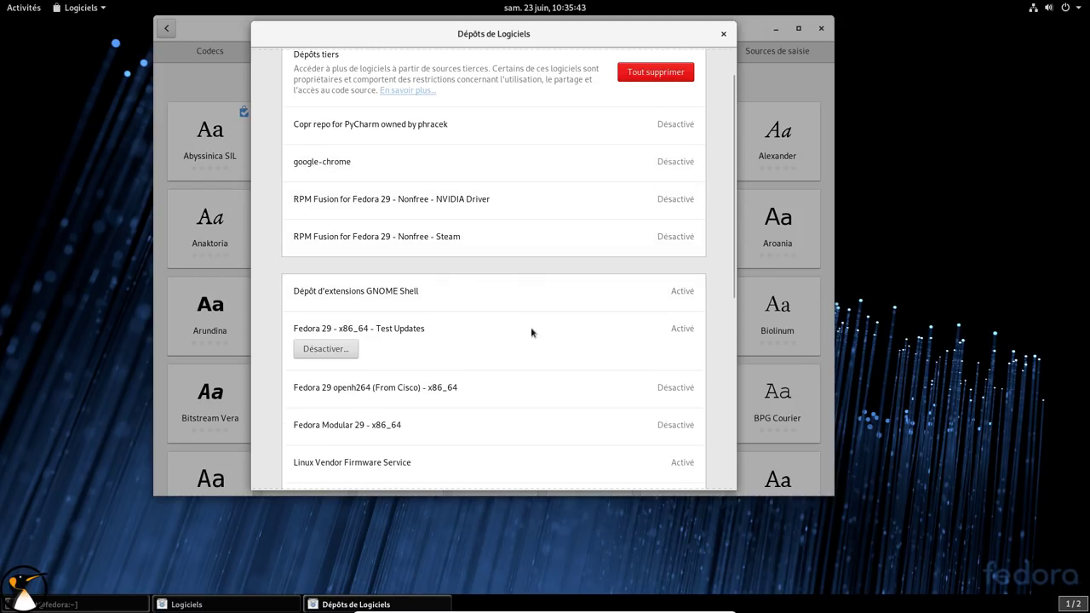
left_click(315, 365)
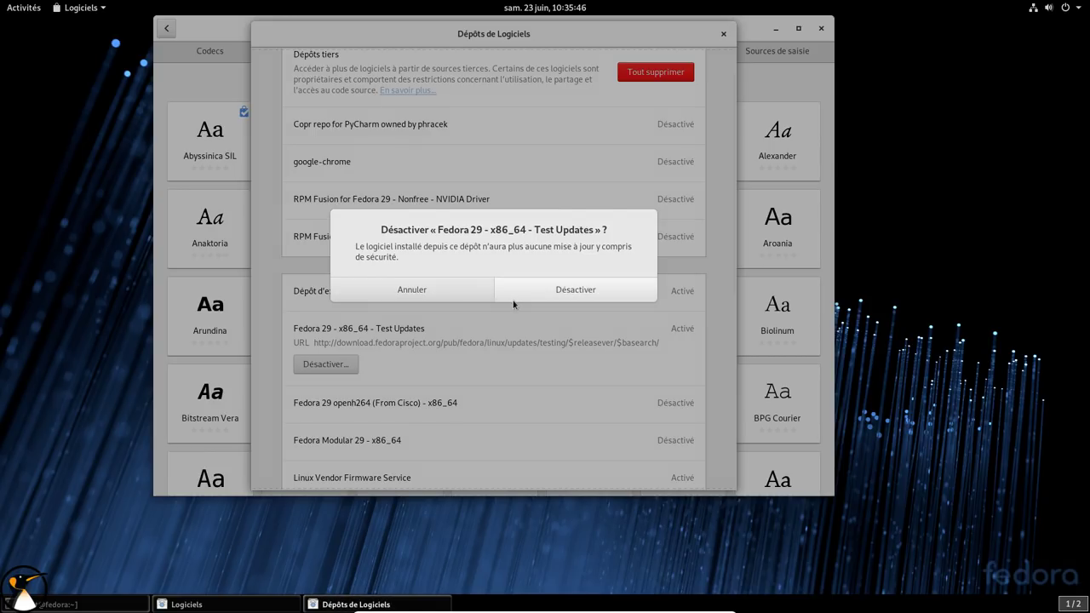
left_click(513, 298)
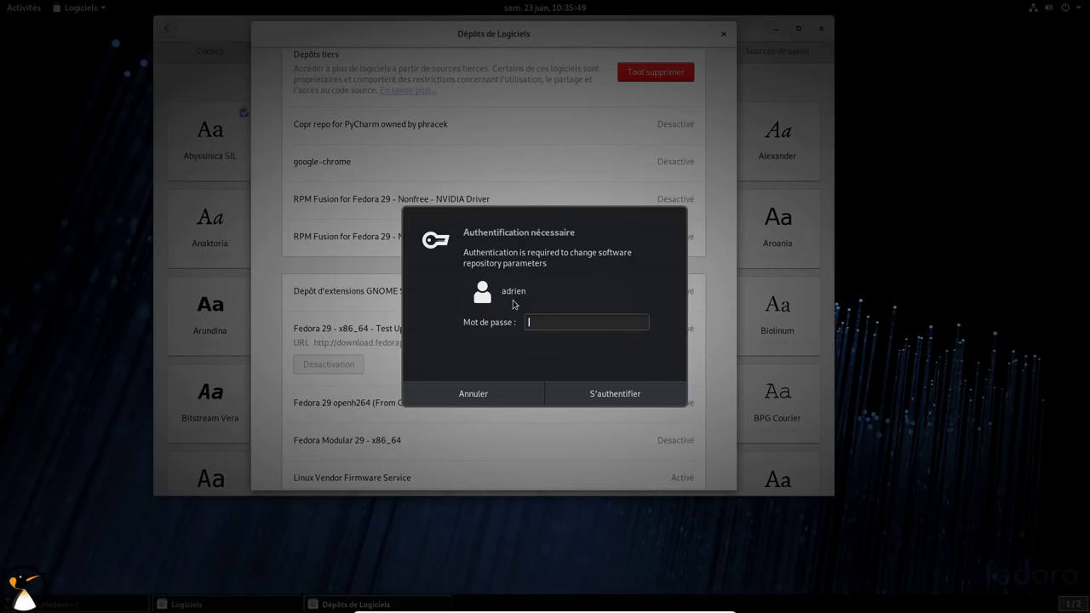
Authenticate with the account password, then scroll through the full repository list
type("******")
key("BackSpace")
key("BackSpace")
key("BackSpace")
key("BackSpace")
key("BackSpace")
key("BackSpace")
type("************")
key("Return")
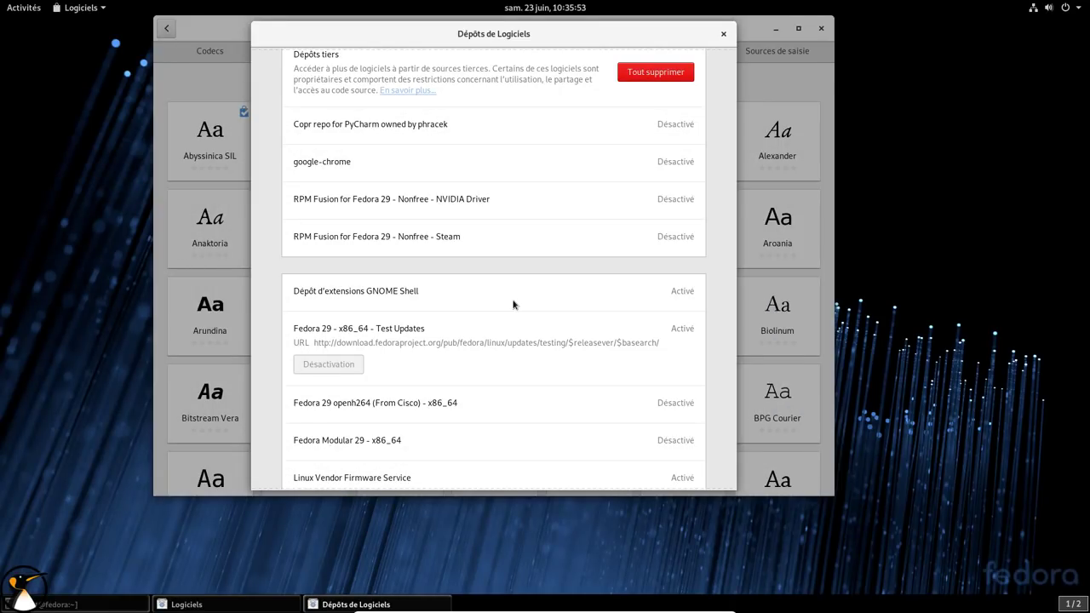
scroll(511, 300, "down", 2)
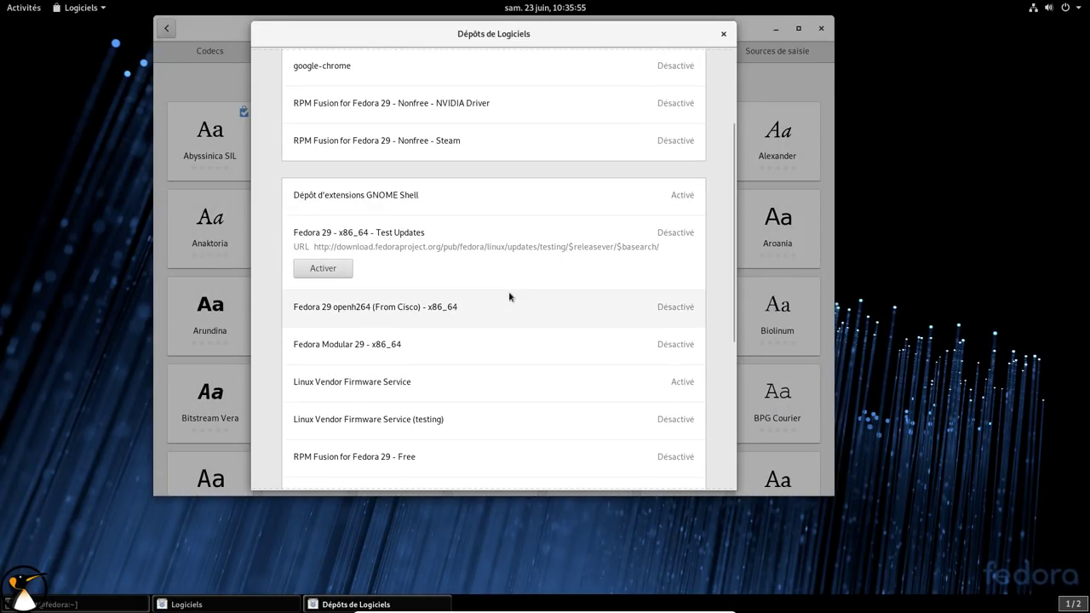
scroll(509, 297, "down", 4)
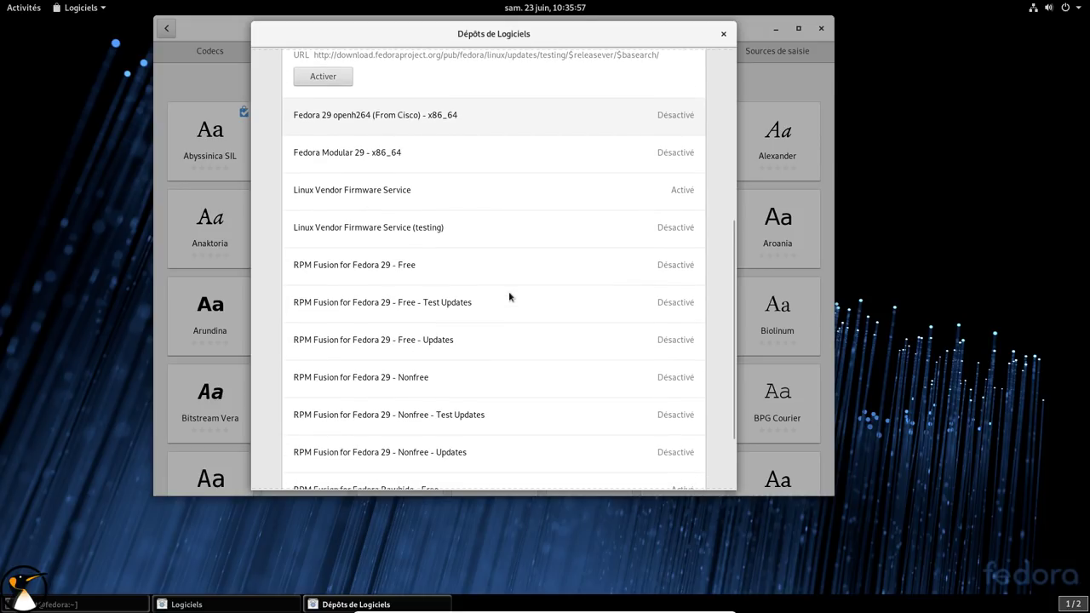
scroll(509, 296, "down", 2)
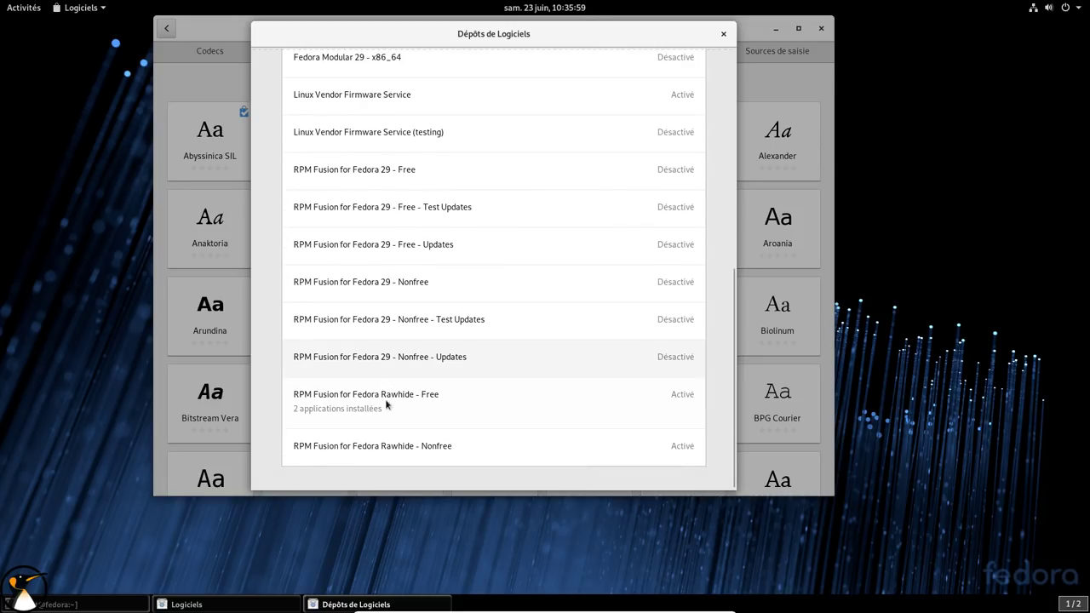
scroll(407, 358, "up", 5)
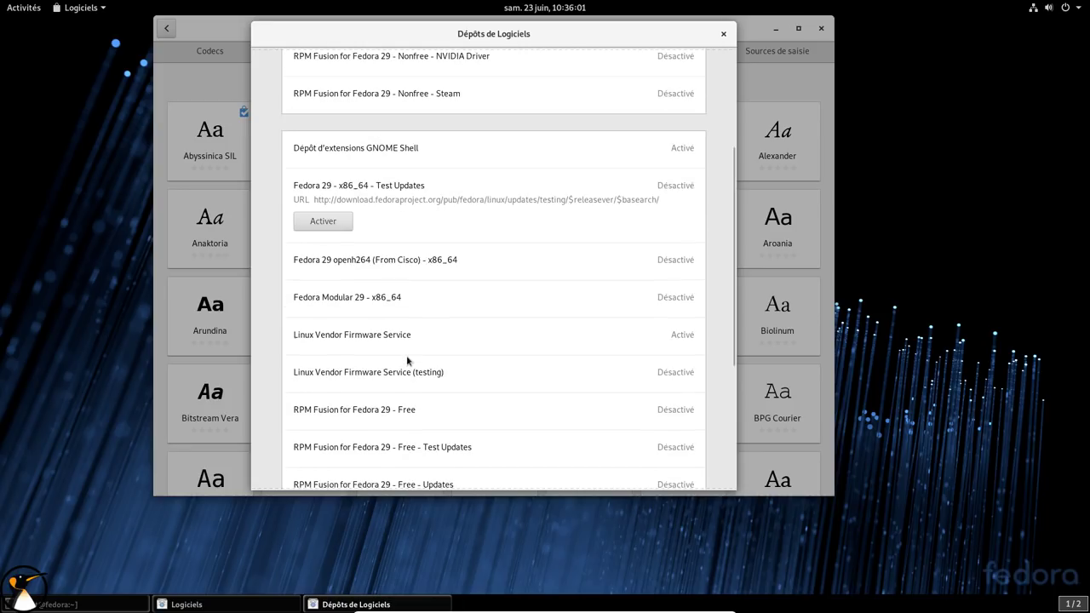
scroll(407, 355, "up", 4)
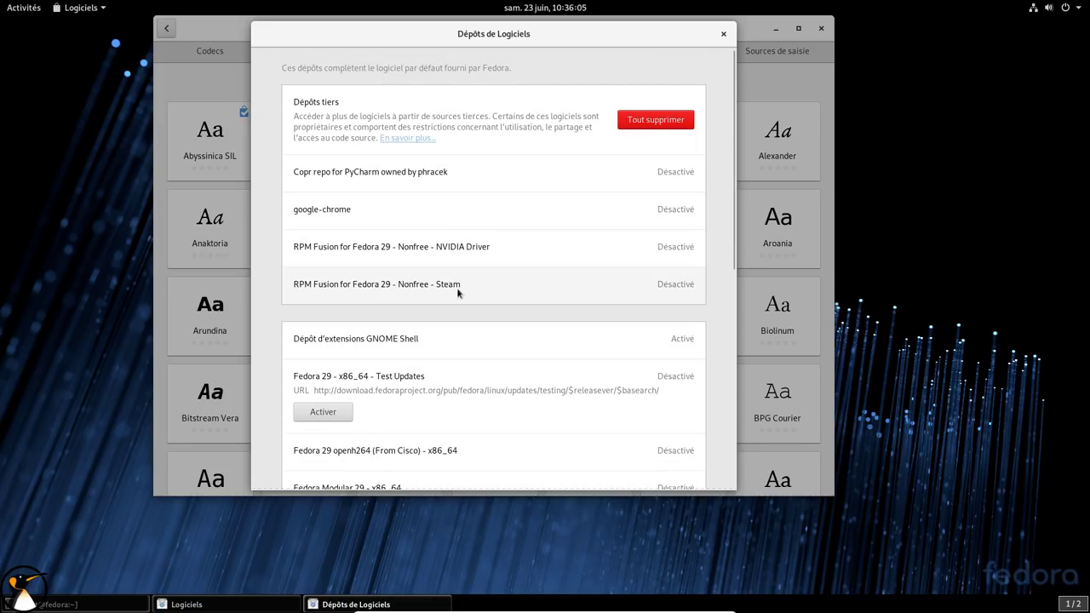
scroll(457, 290, "down", 1)
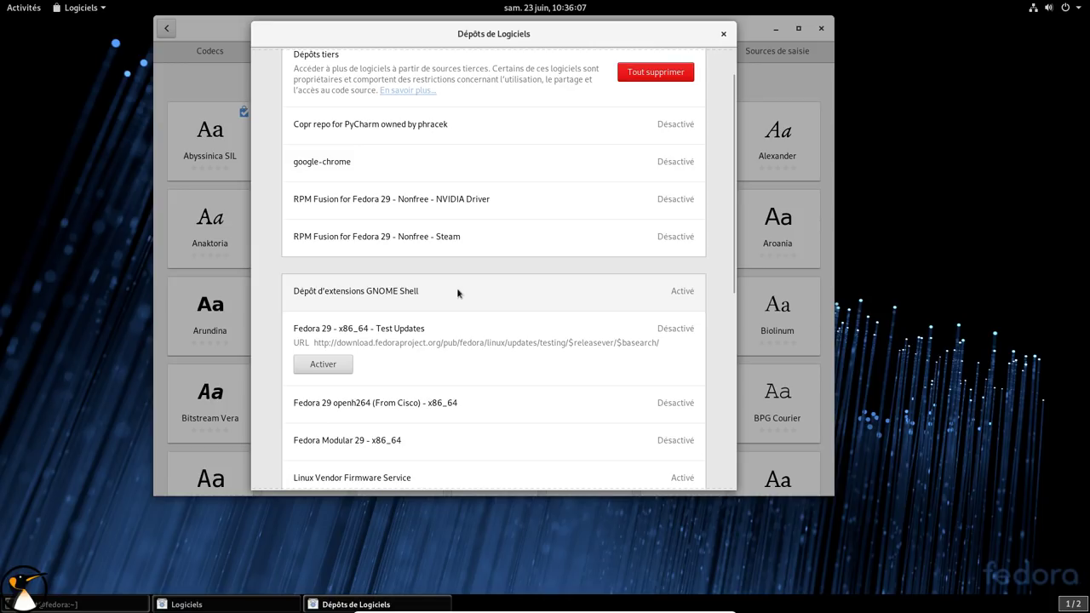
scroll(457, 293, "down", 1)
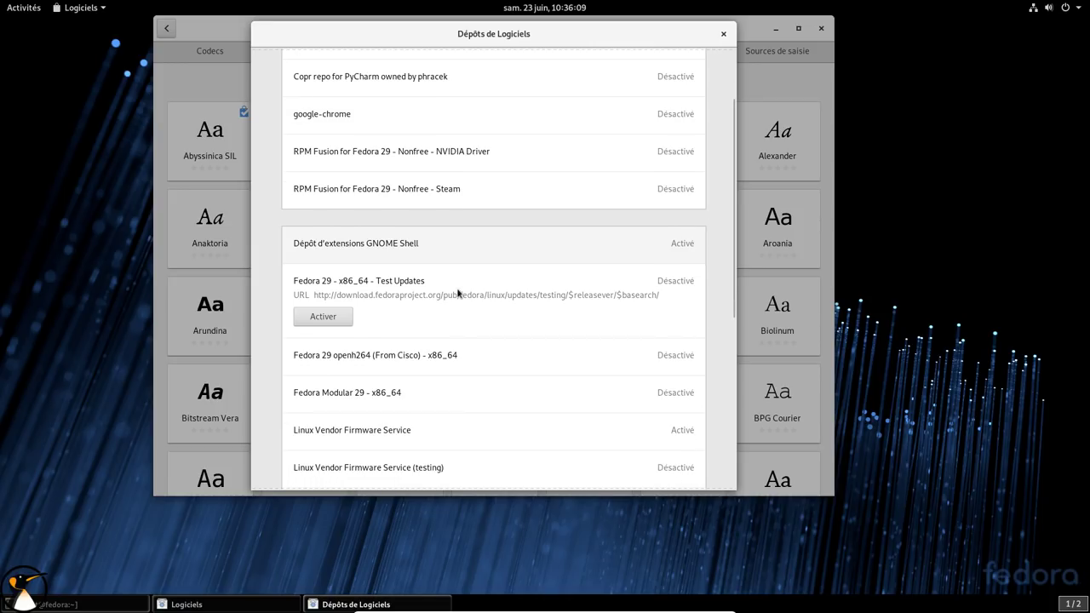
scroll(458, 293, "down", 1)
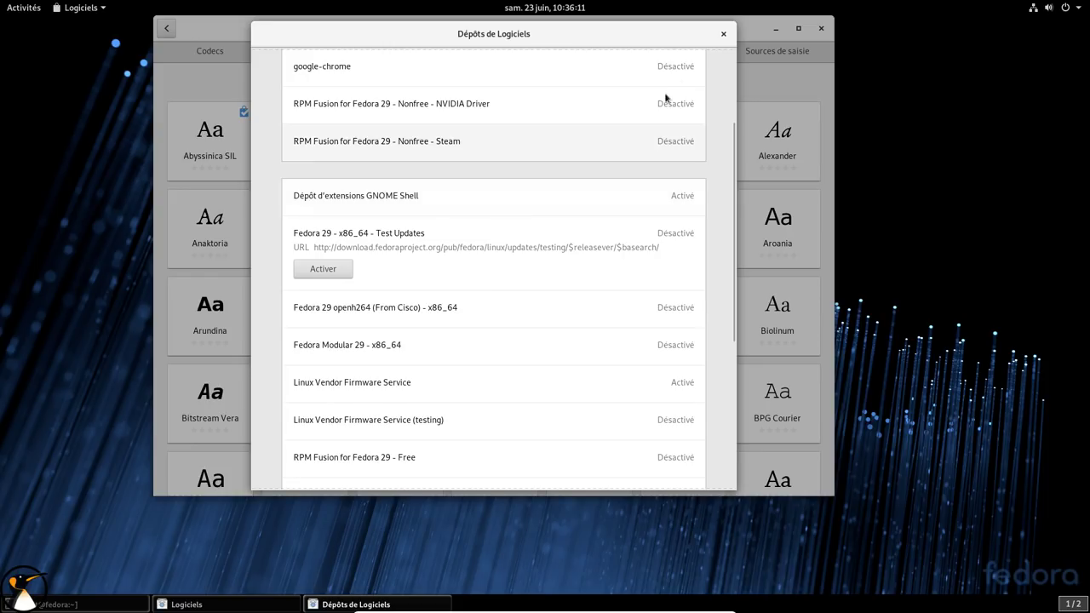
Close the repositories window, view the French Codecs add-ons, go back, and quit Software
left_click(724, 33)
left_click(225, 56)
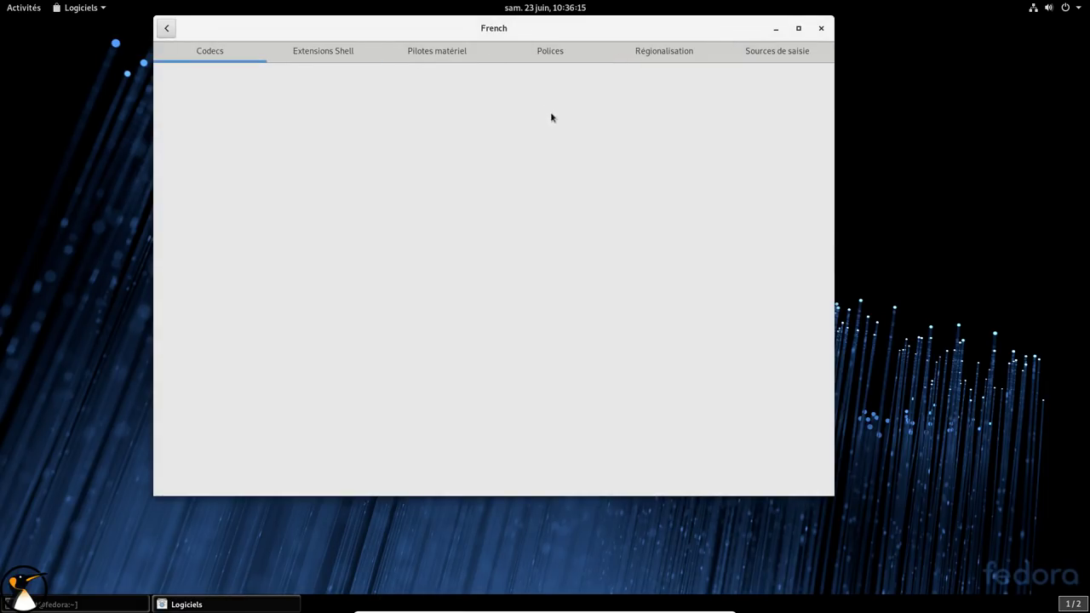
left_click(168, 31)
scroll(708, 313, "down", 4)
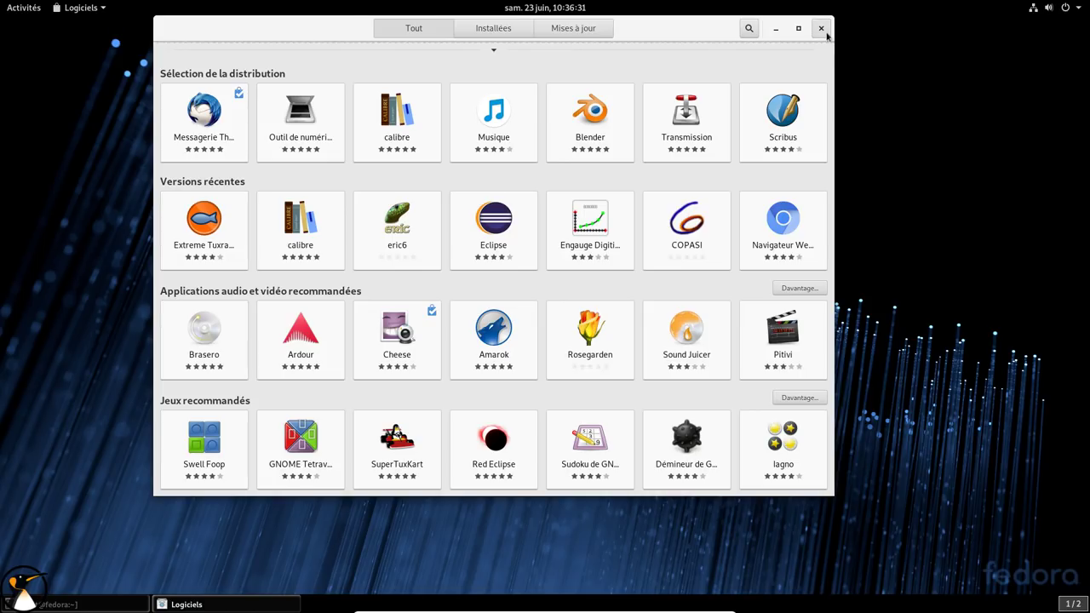
left_click(822, 29)
Open and close the system status menu, then open the Activities overview
left_click(1080, 15)
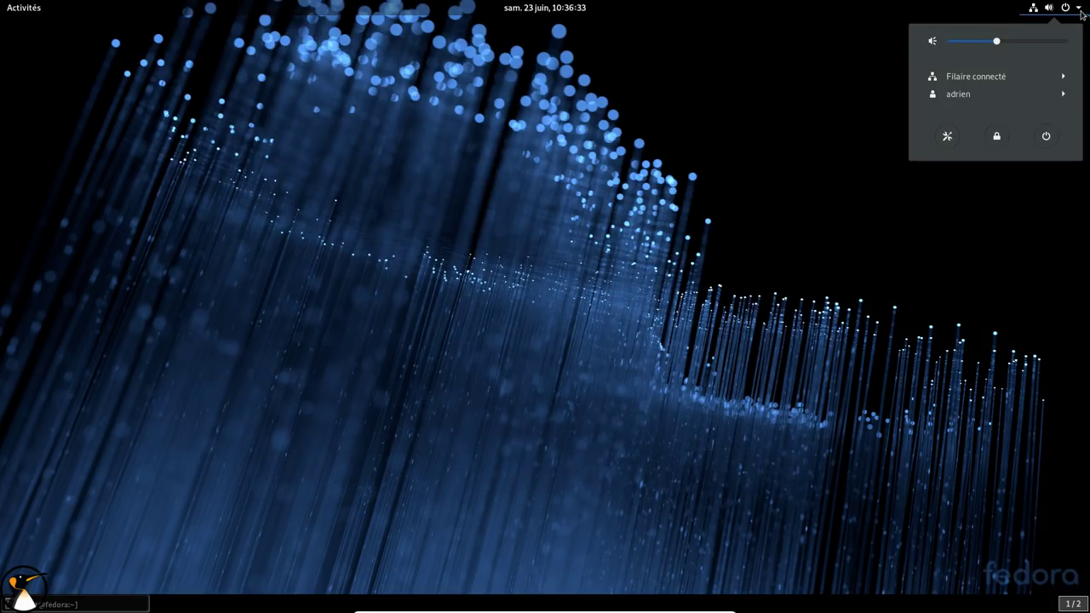
left_click(1081, 15)
left_click(41, 14)
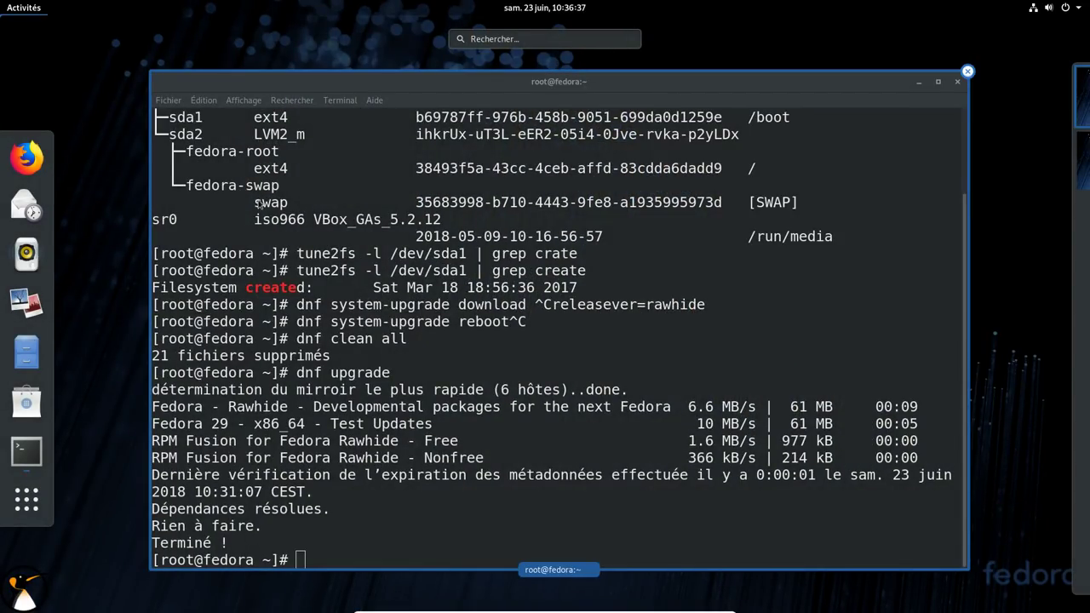
Restore the root terminal and run exit twice to close the root and user shells
key("super+h")
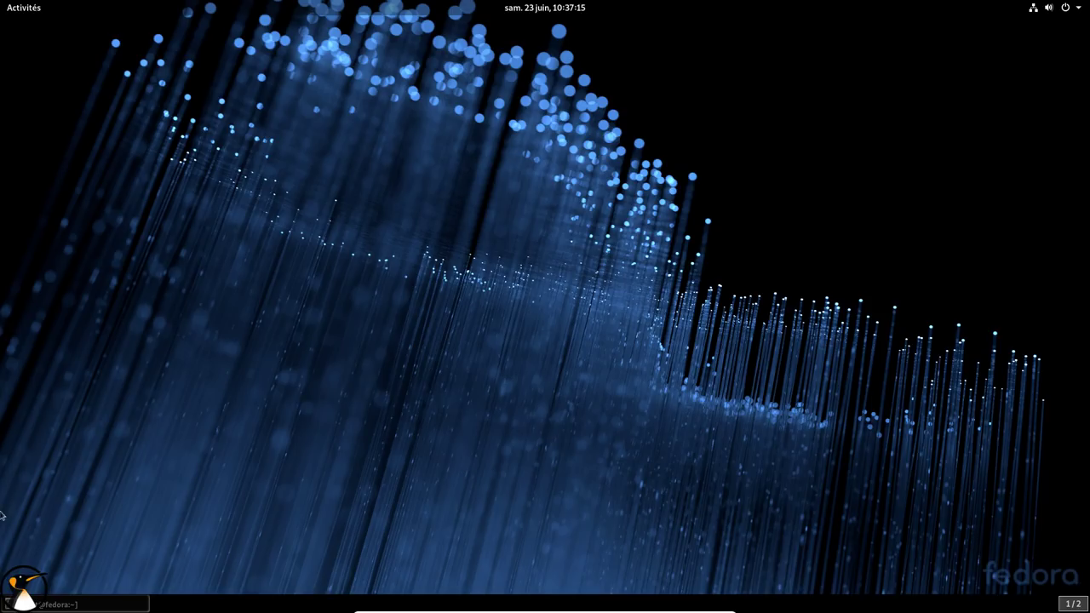
left_click(77, 604)
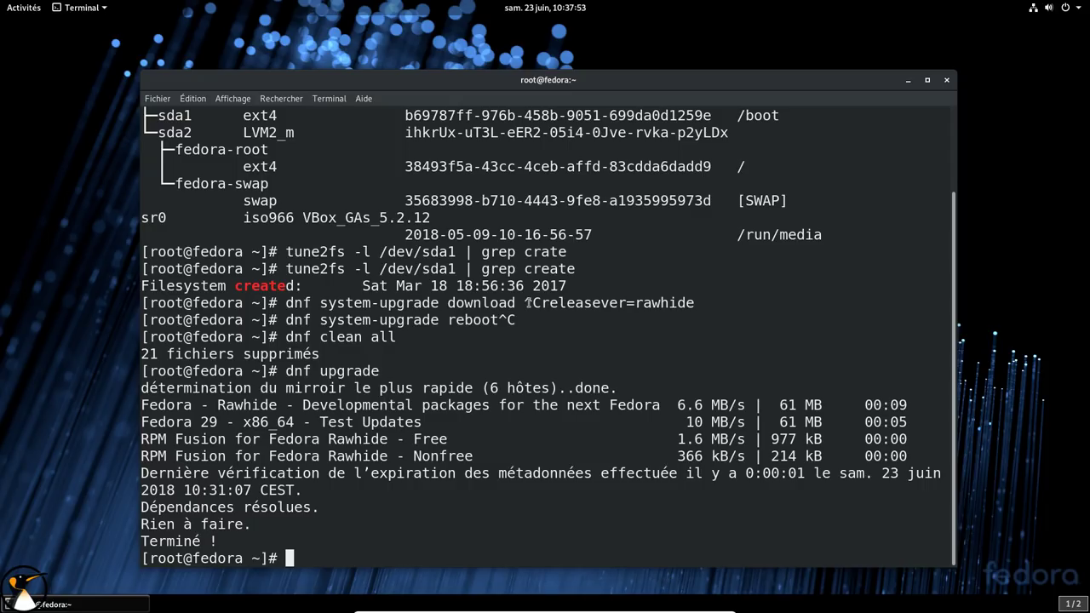
type("exit")
key("Return")
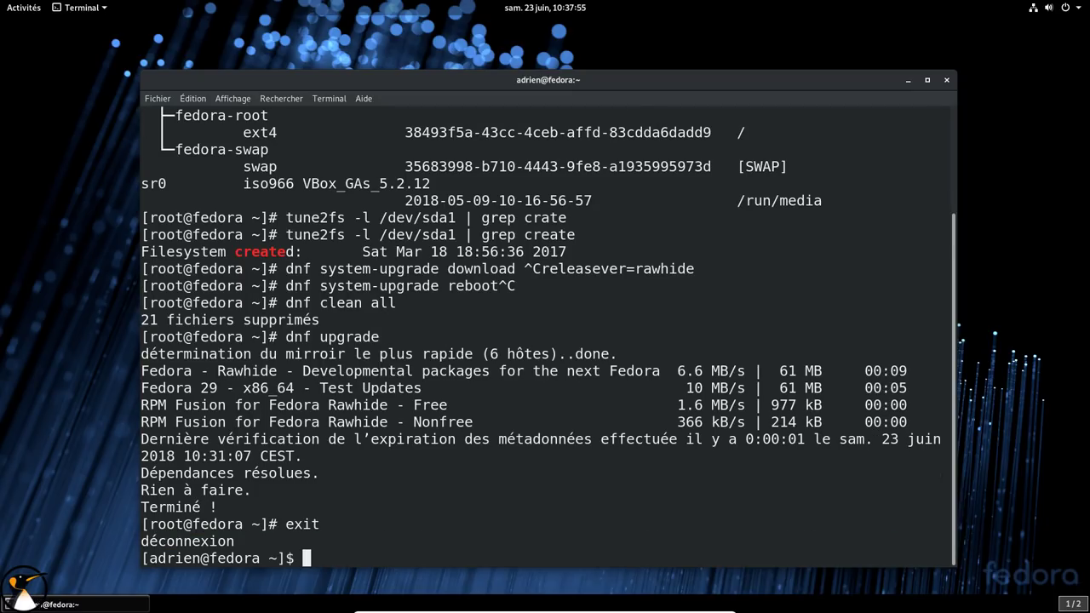
type("exit")
key("Return")
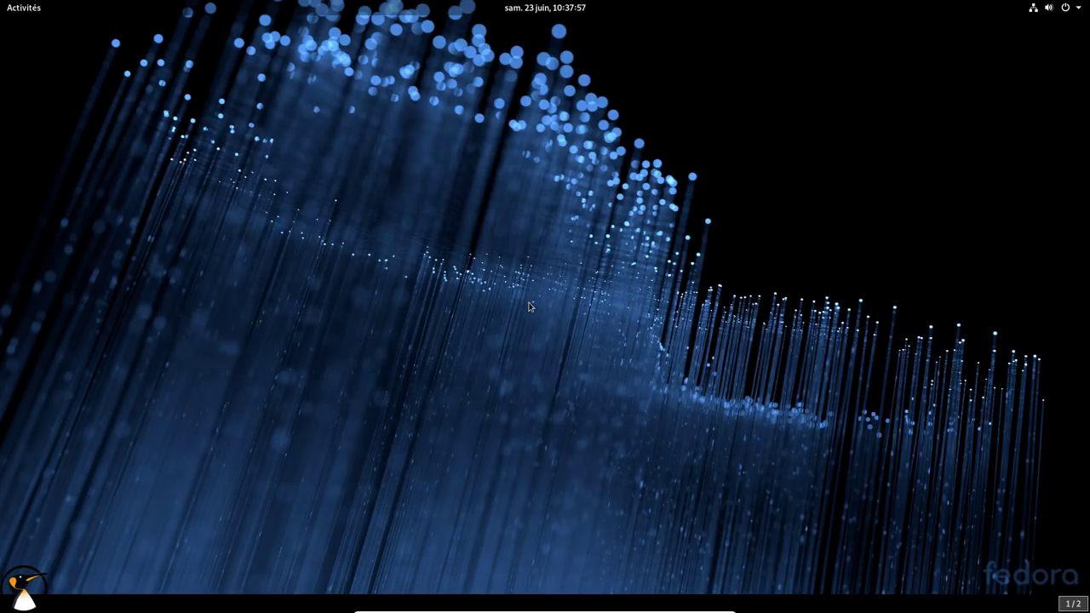